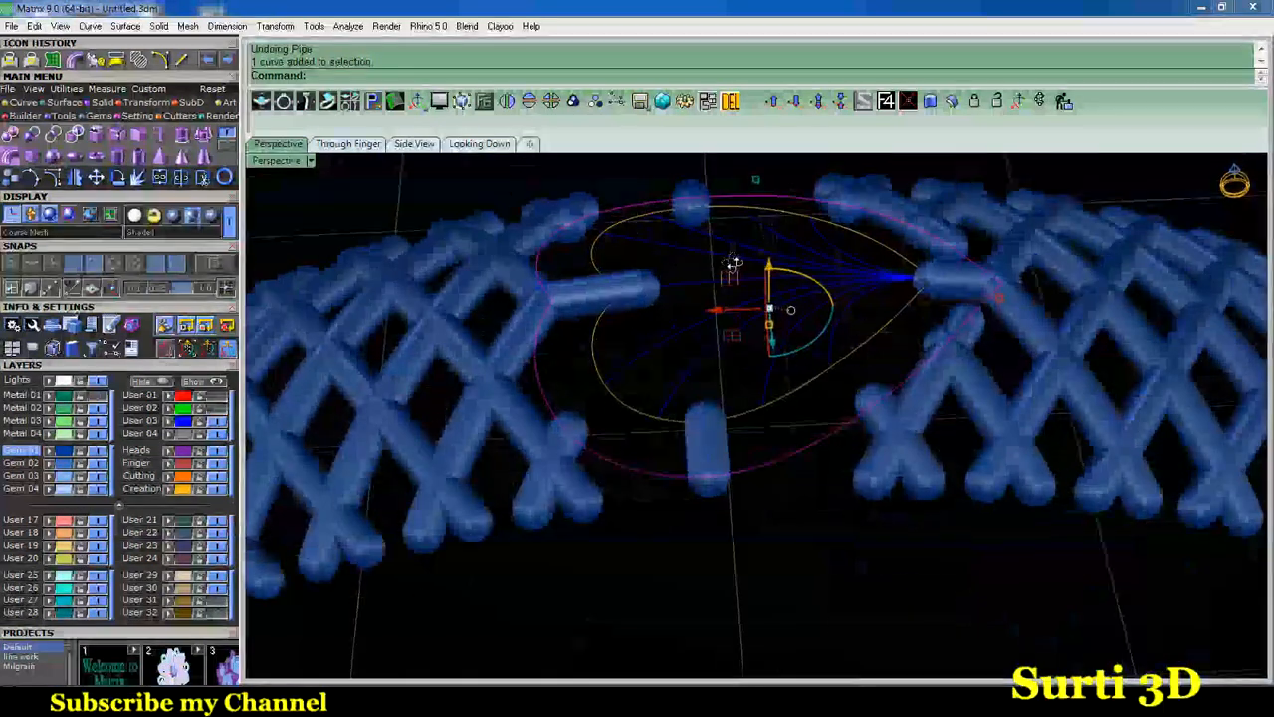
# Pipe the outer heart curve between the lattice sections with a 0.4 diameter.
pyautogui.click(428, 147)
pyautogui.rightClick(428, 148)
pyautogui.click(264, 147)
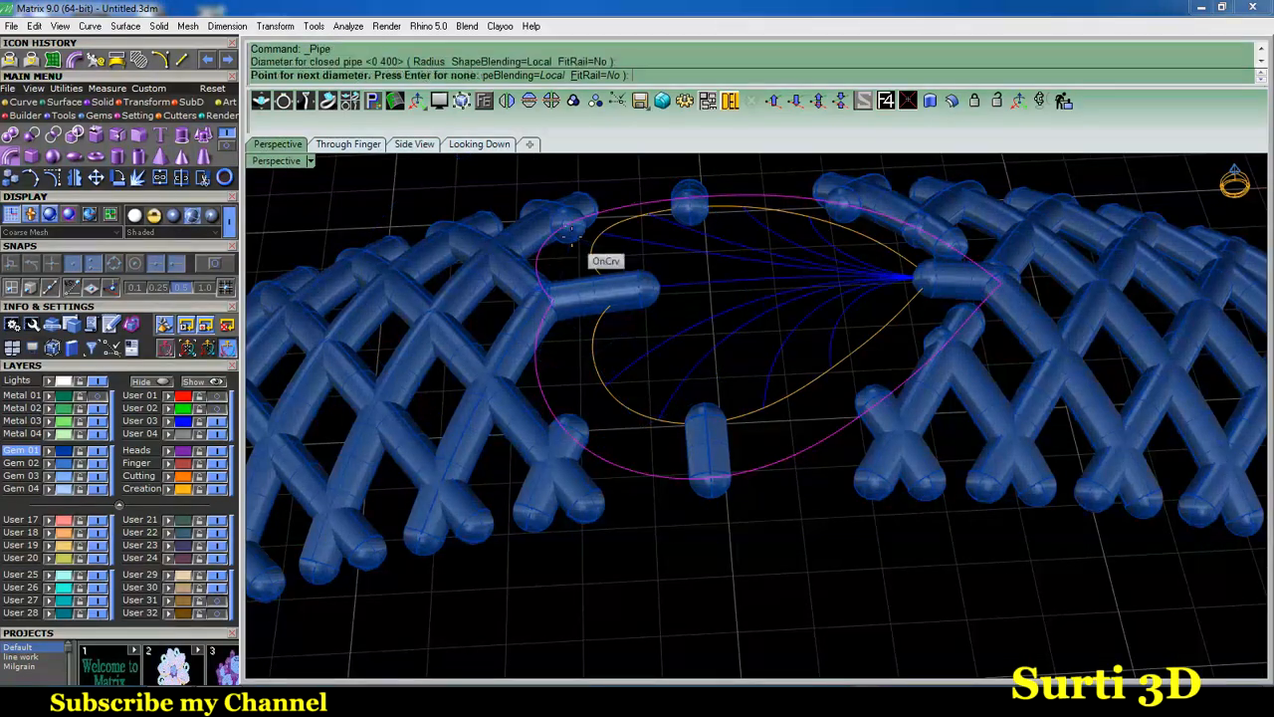
pyautogui.press('Return')
# Extrude the inner heart curve straight up by 0.3 as an open surface.
pyautogui.moveTo(680, 580); pyautogui.dragTo(657, 231, button='right')
pyautogui.moveTo(589, 302); pyautogui.dragTo(728, 245, button='right')
pyautogui.click(932, 101)
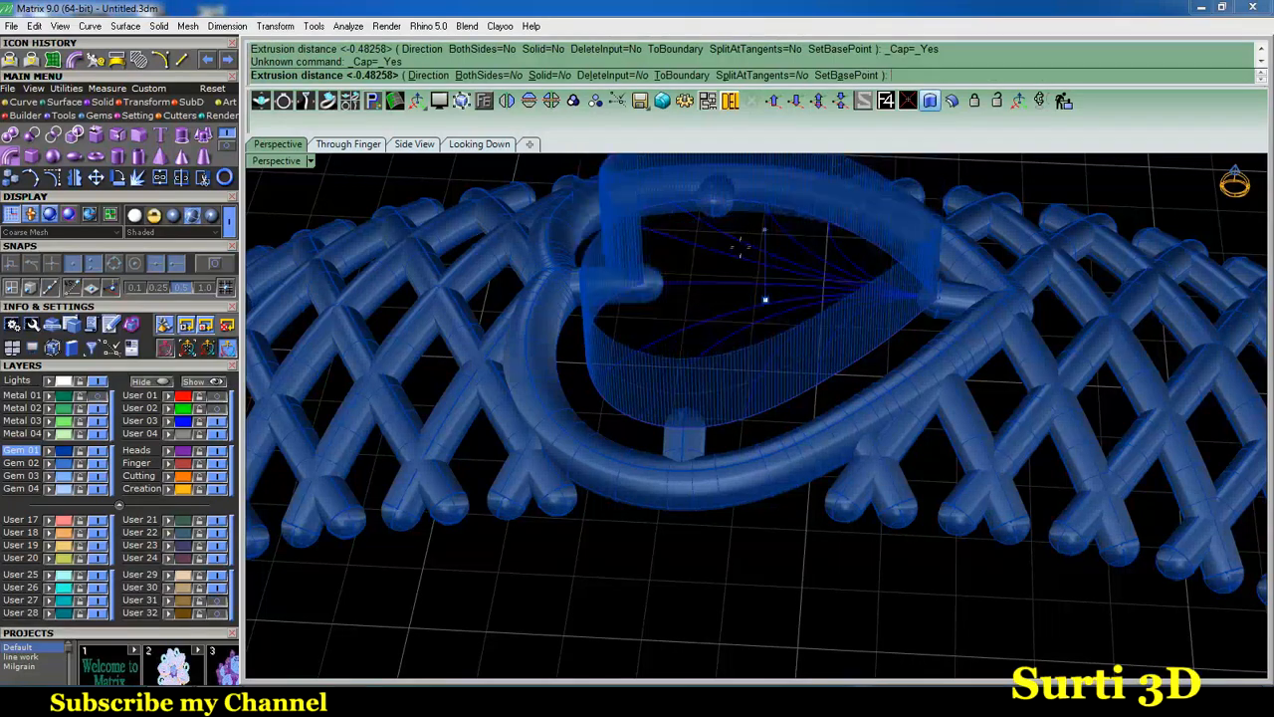
pyautogui.write('3')
pyautogui.press('Return')
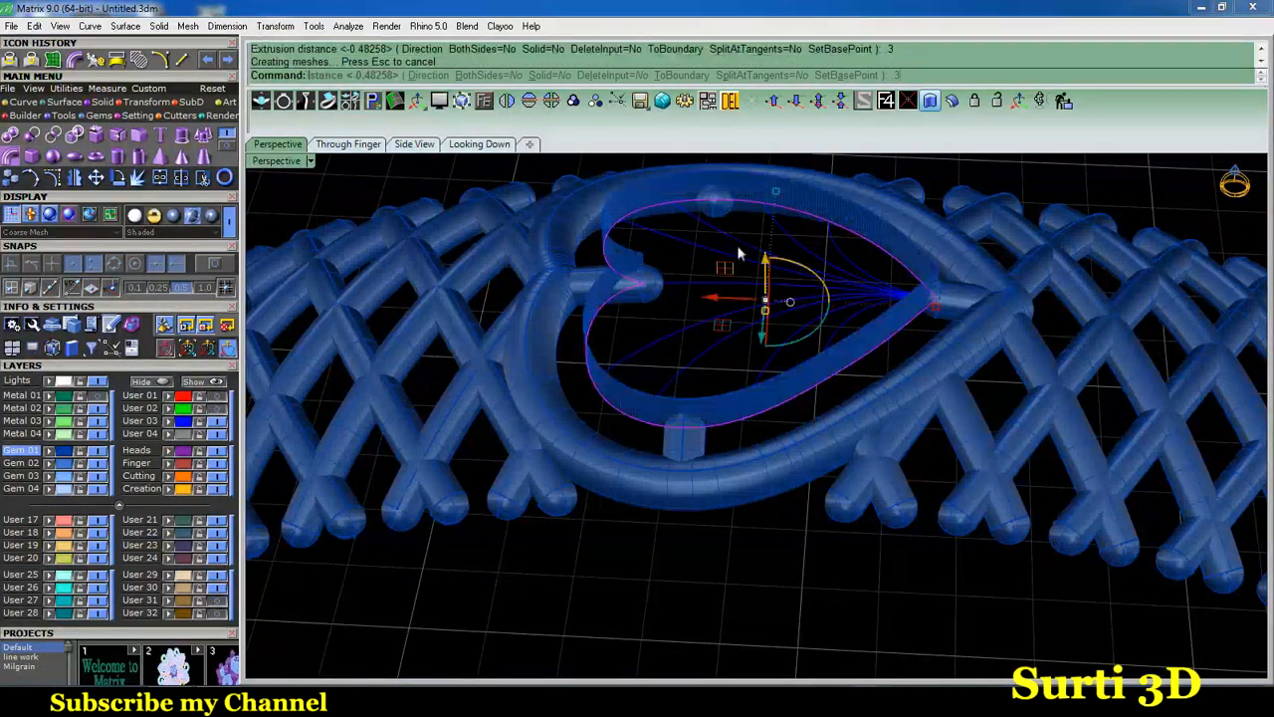
# Create a domed Patch surface covering the extruded inner heart.
pyautogui.moveTo(1031, 178); pyautogui.dragTo(1235, 184, button='right')
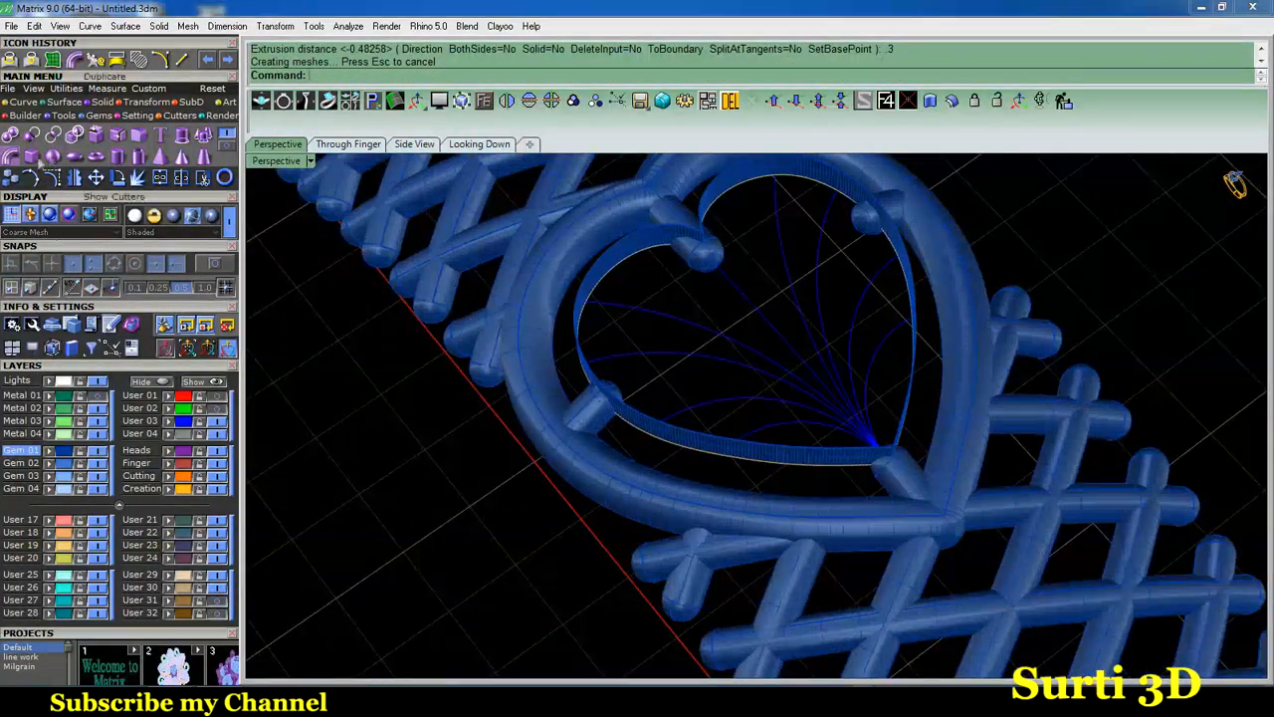
pyautogui.click(62, 103)
pyautogui.click(12, 156)
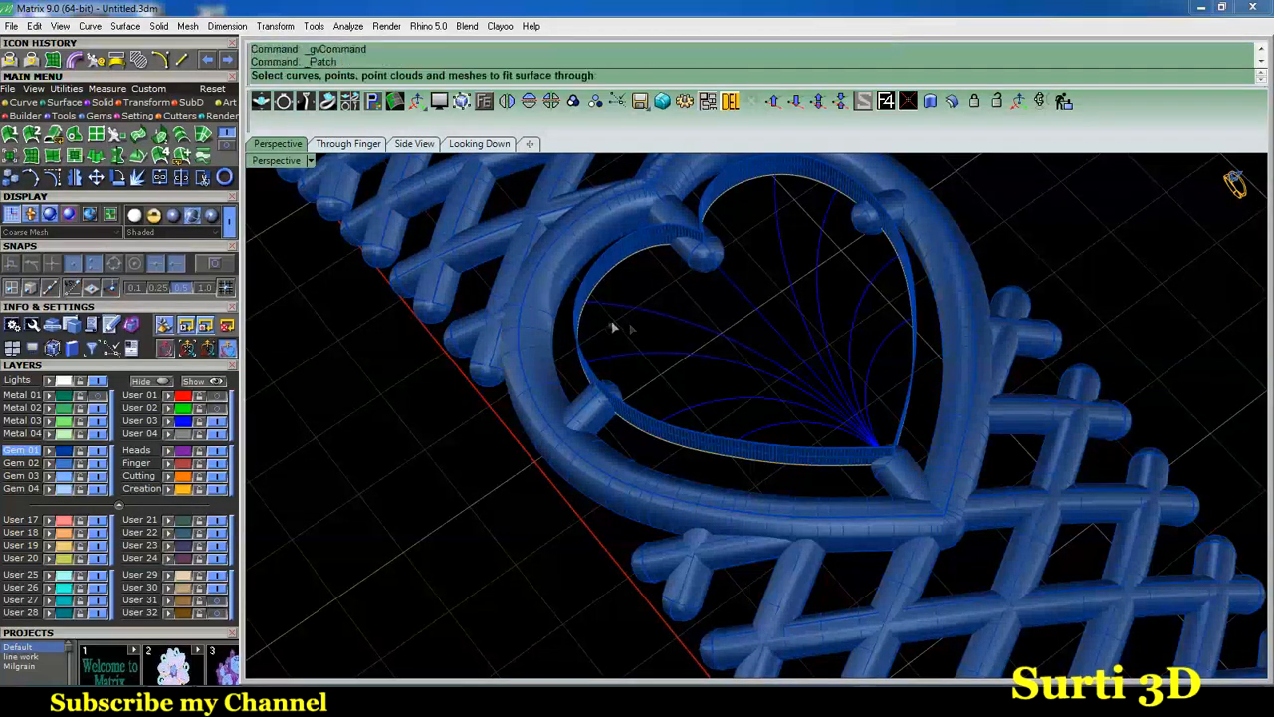
pyautogui.rightClick(839, 291)
pyautogui.click(359, 458)
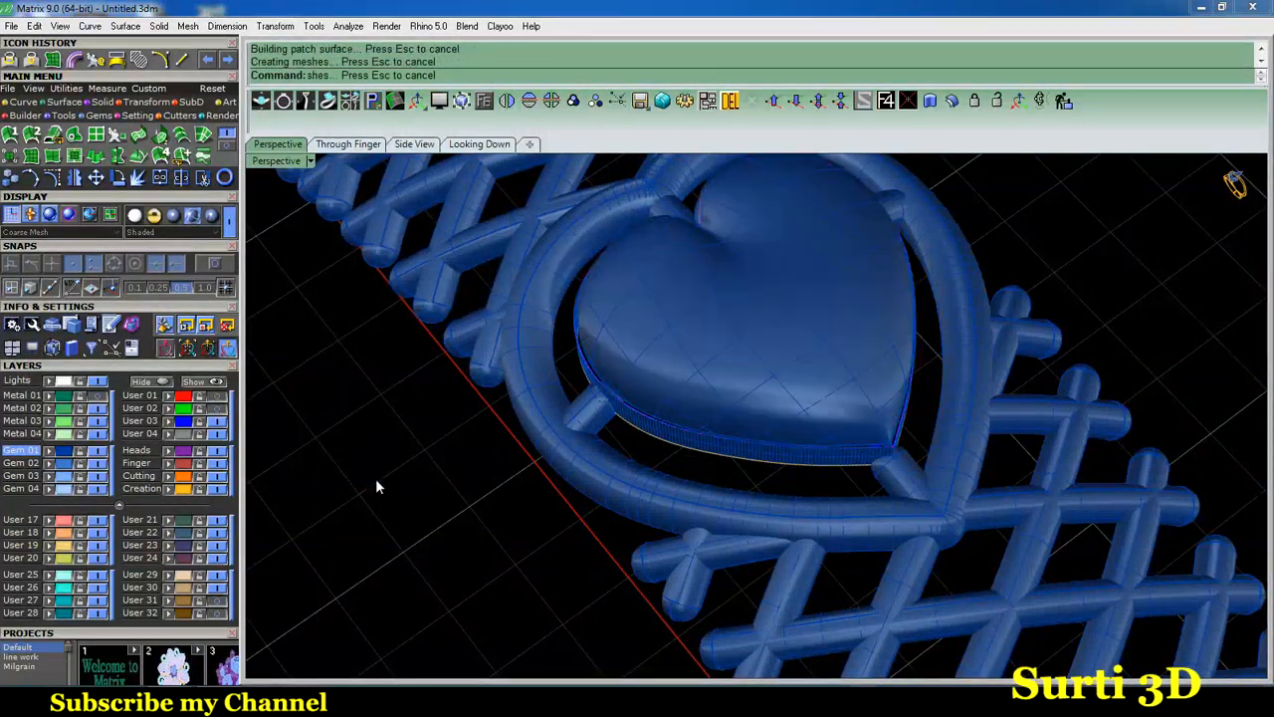
# Project the nine fanned vein curves on the User 03 layer onto the domed heart patch.
pyautogui.moveTo(399, 480); pyautogui.dragTo(363, 488, button='right')
pyautogui.click(170, 422)
pyautogui.moveTo(484, 469); pyautogui.dragTo(404, 460, button='right')
pyautogui.click(16, 103)
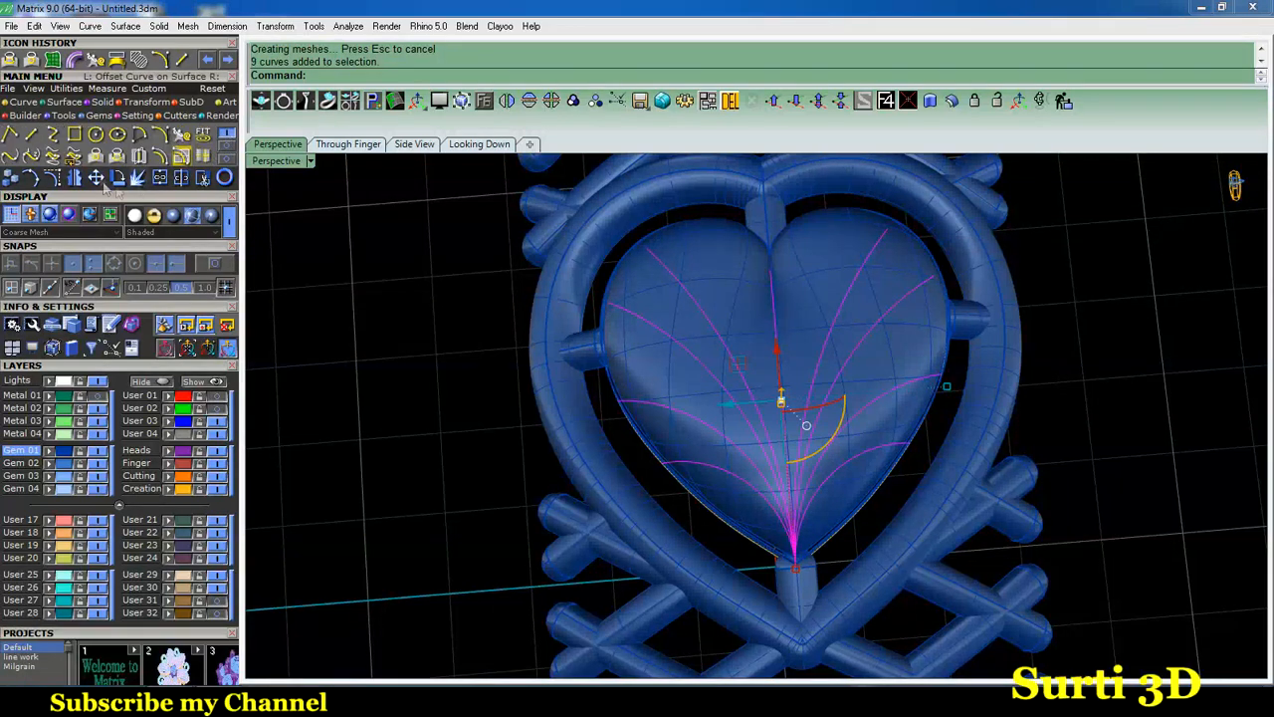
pyautogui.click(722, 266)
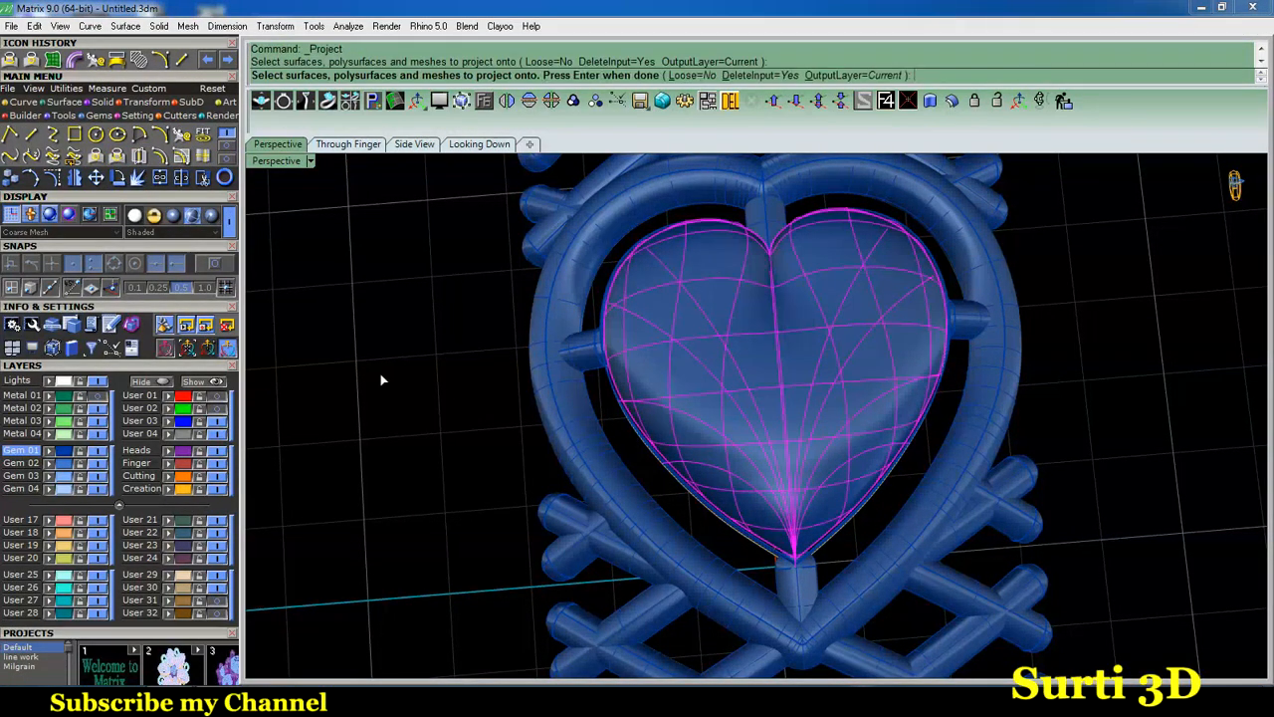
pyautogui.rightClick(379, 374)
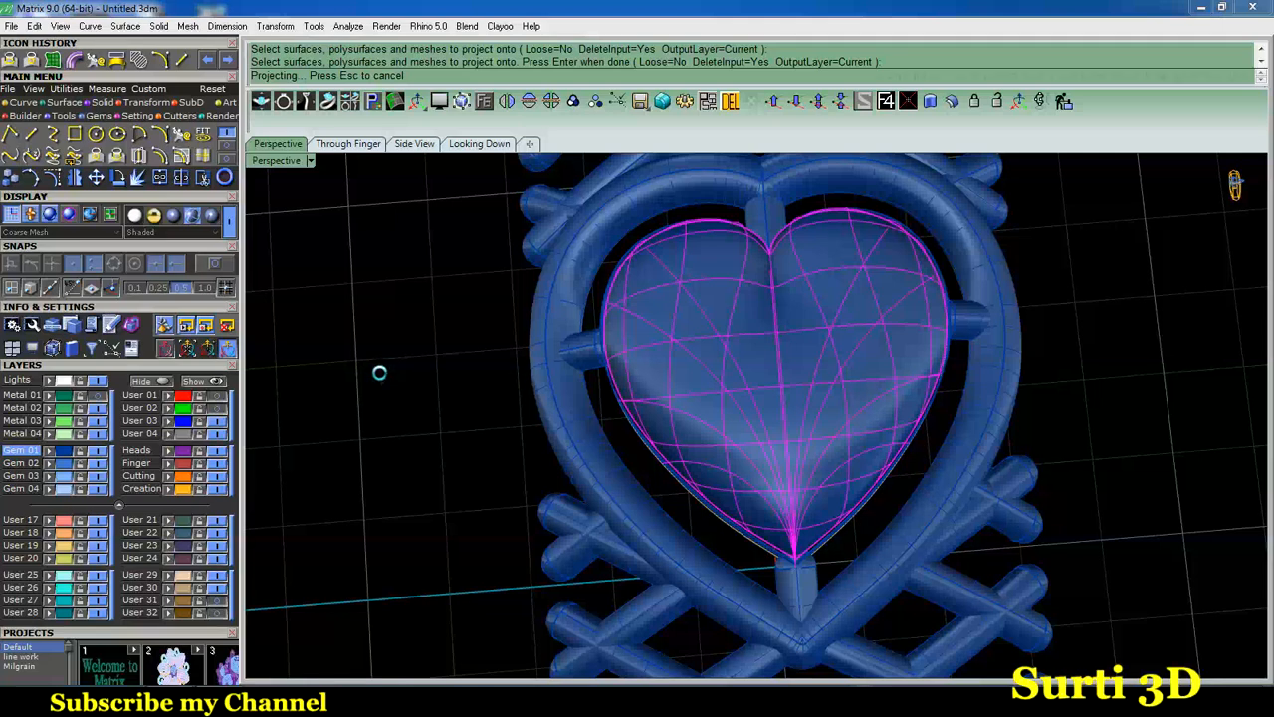
# Delete the domed patch surface and the extruded heart wall, keeping the projected curves.
pyautogui.click(682, 325)
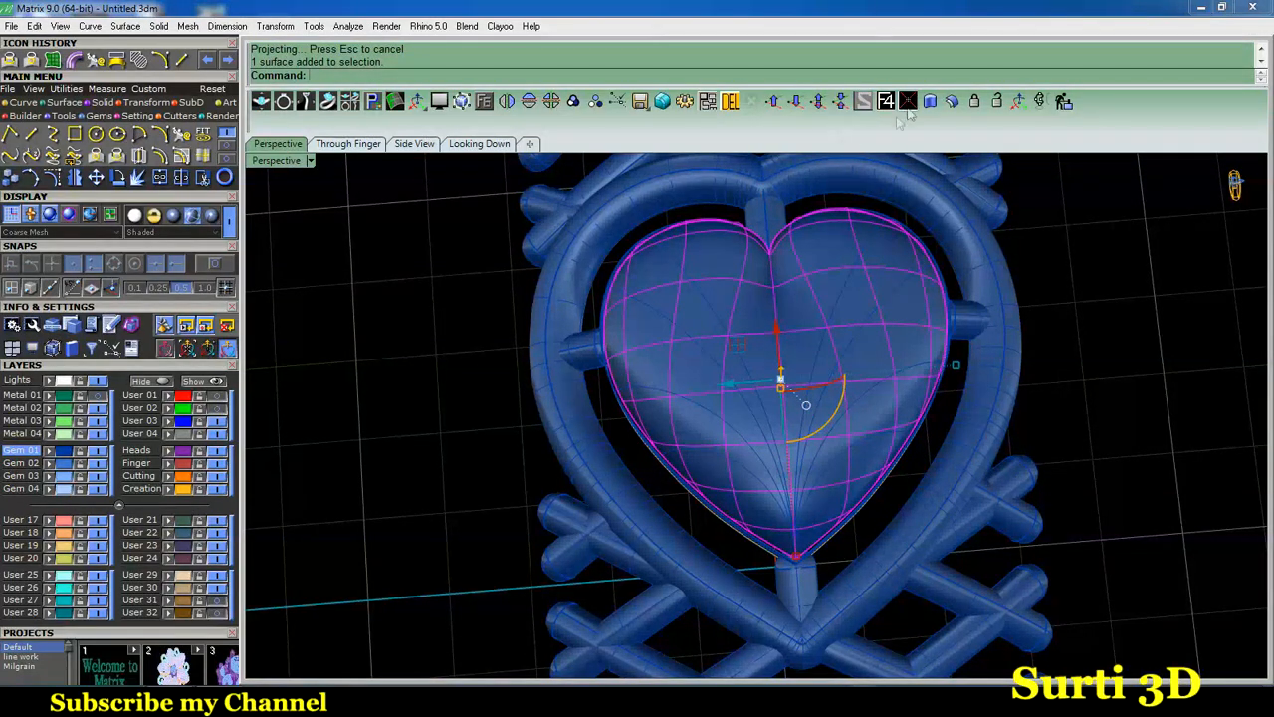
pyautogui.press('Delete')
pyautogui.moveTo(460, 387); pyautogui.dragTo(695, 223, button='right')
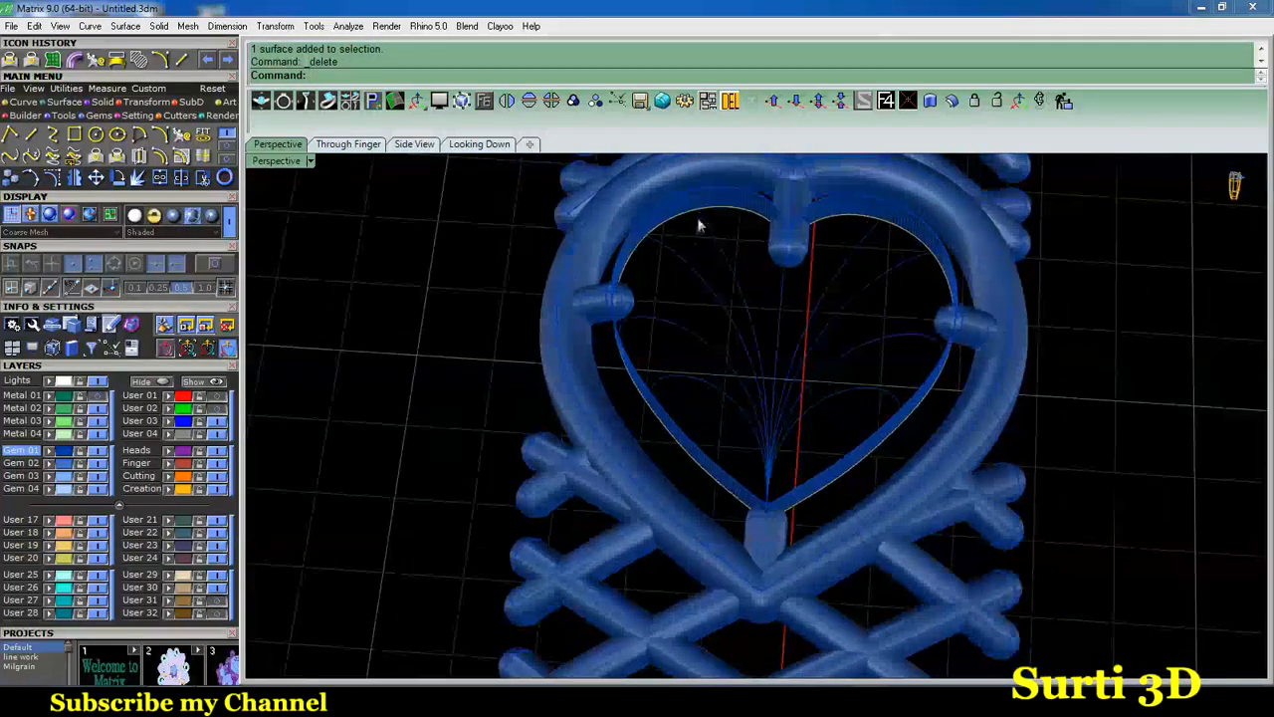
pyautogui.click(667, 212)
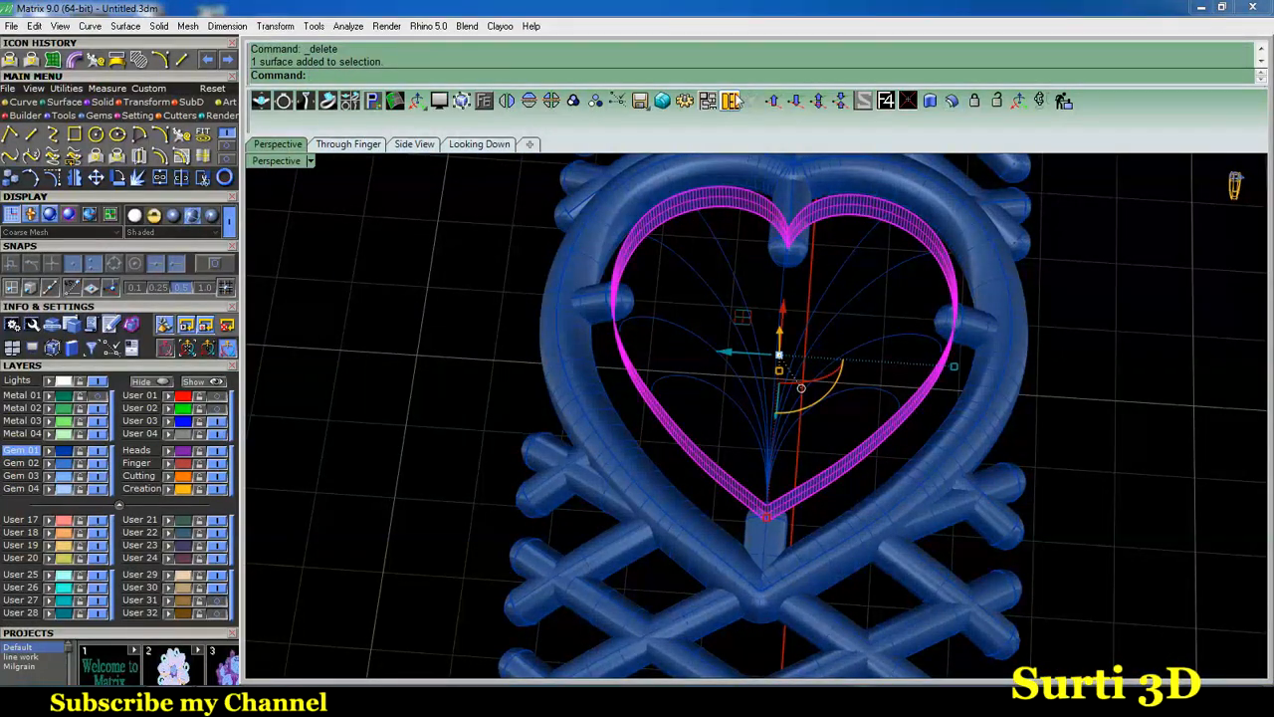
pyautogui.press('Delete')
# Lower the nine projected vein curves vertically towards the inner heart outline.
pyautogui.moveTo(459, 299); pyautogui.dragTo(745, 268, button='right')
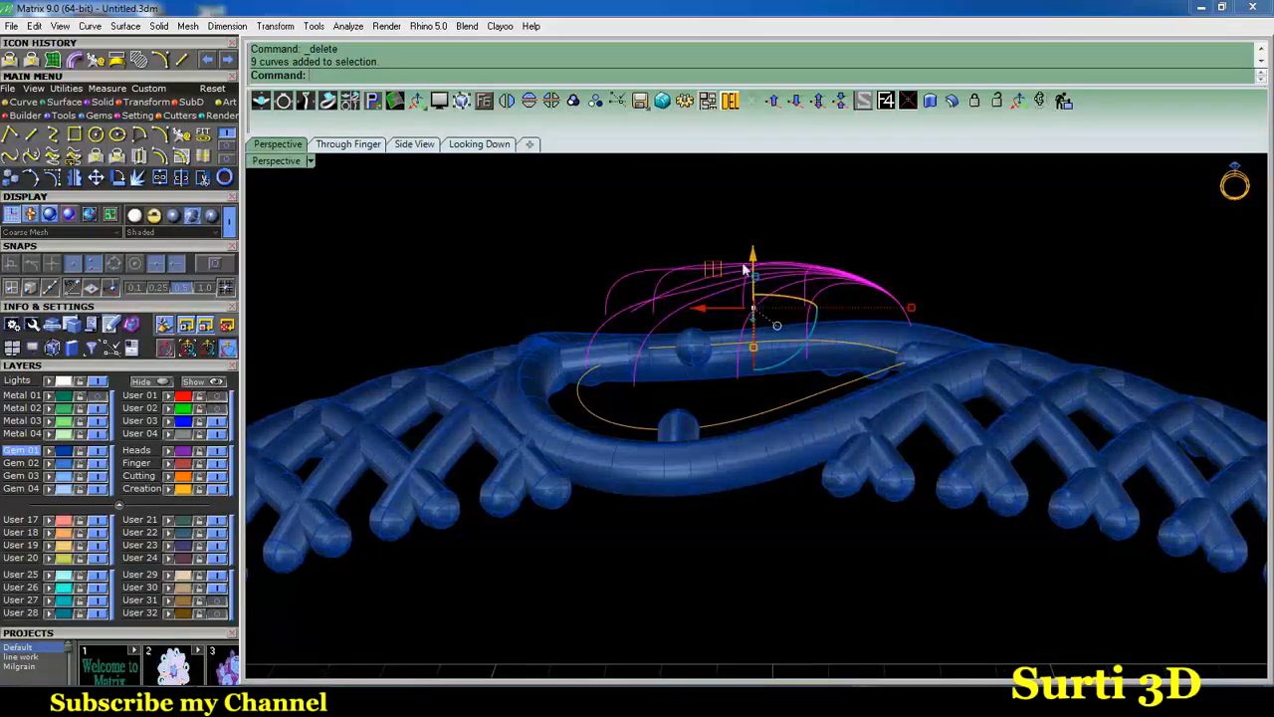
pyautogui.click(864, 205)
pyautogui.moveTo(882, 213); pyautogui.dragTo(736, 366, button='right')
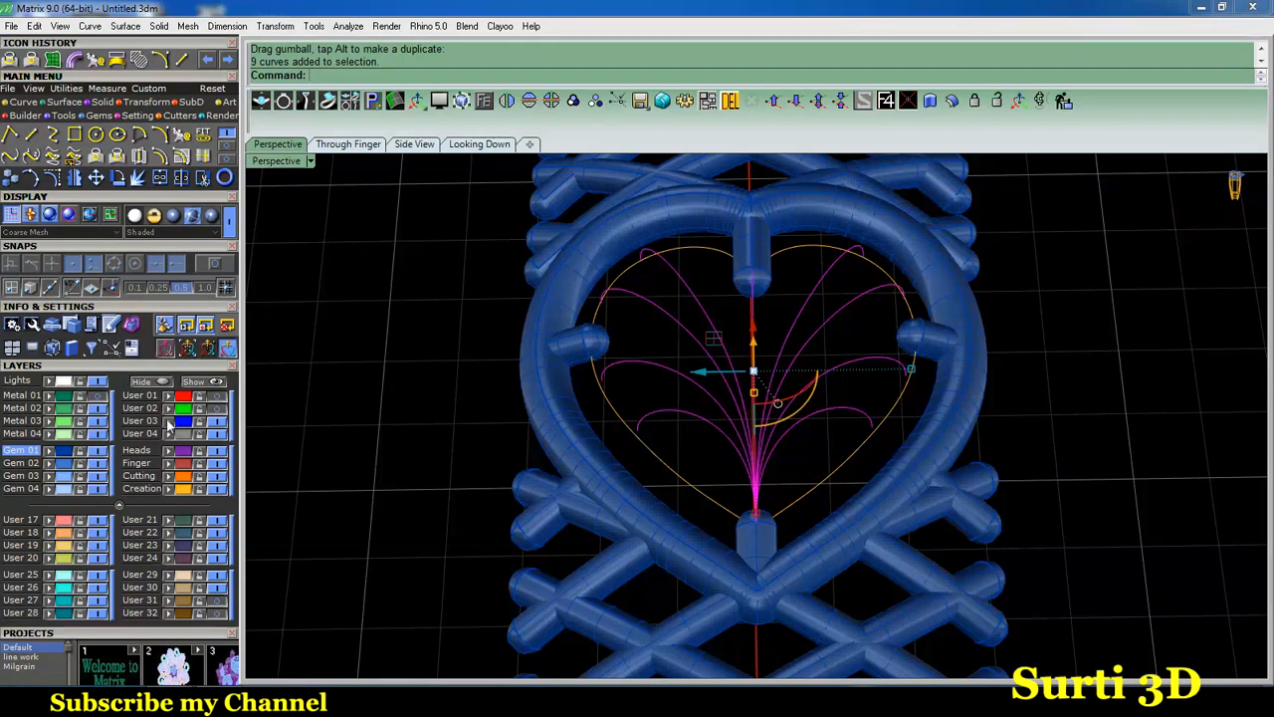
# Pipe the inner heart curve and the nine vein curves with a 0.3 diameter and round caps.
pyautogui.click(835, 454)
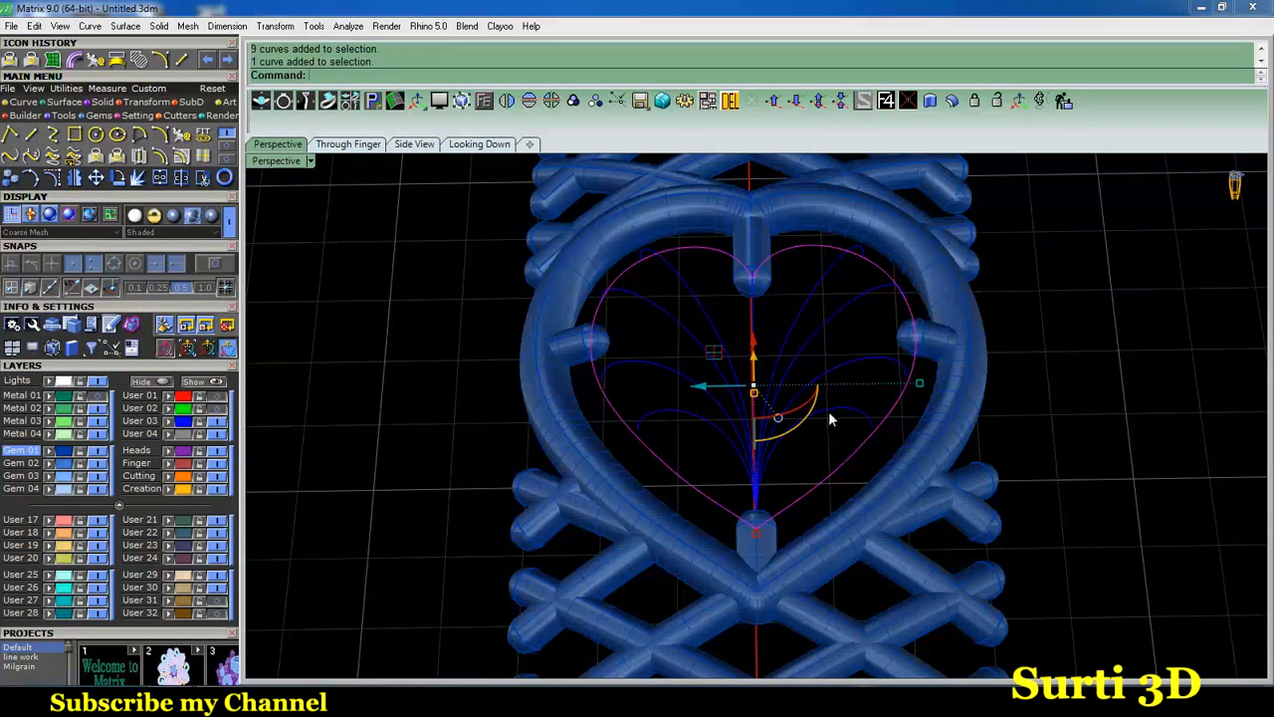
pyautogui.click(72, 116)
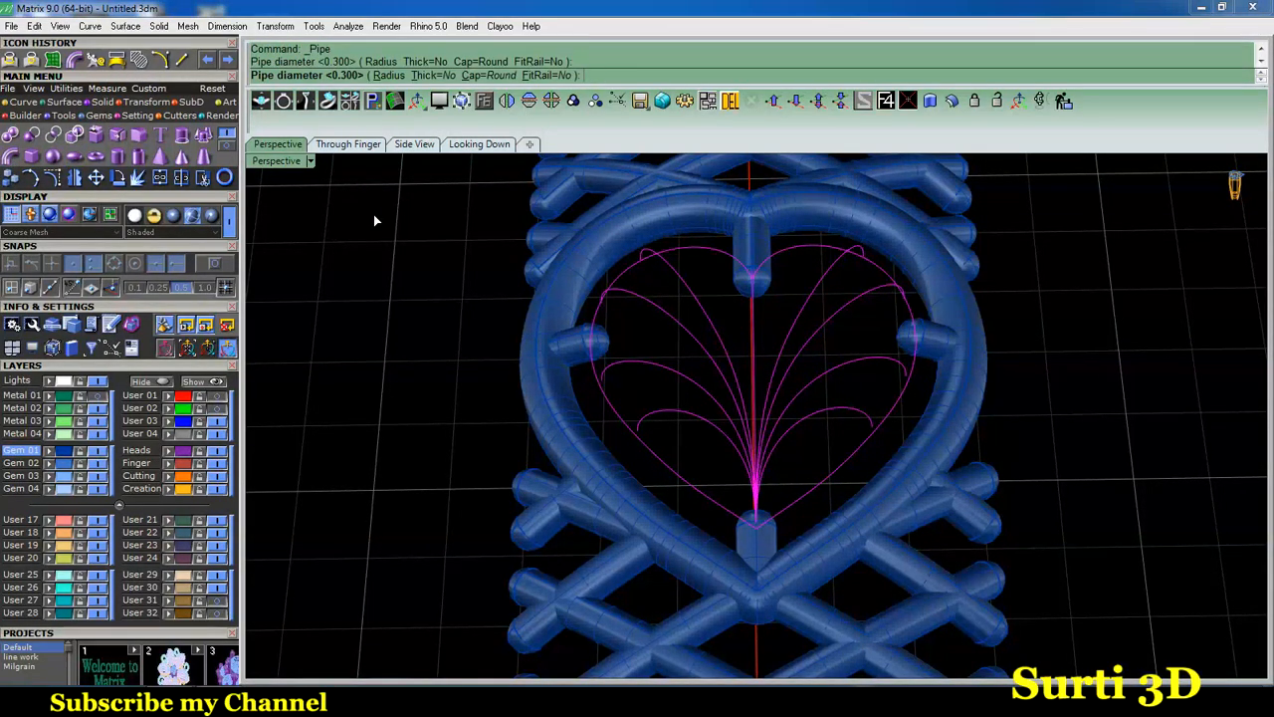
pyautogui.press('Return')
# Group the vein pipes with the inner heart pipe and assign the group to the Gem 04 layer.
pyautogui.moveTo(399, 341); pyautogui.dragTo(631, 405, button='right')
pyautogui.scroll(5, 631, 399)
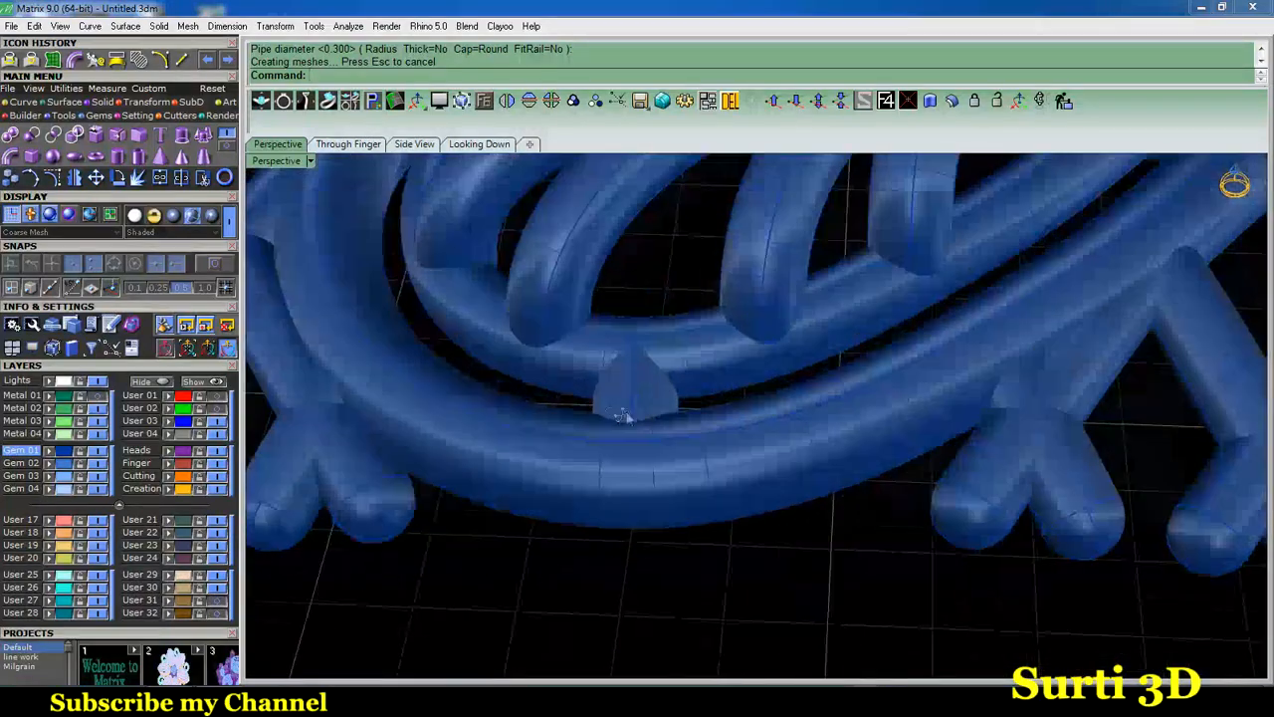
pyautogui.scroll(-8, 625, 394)
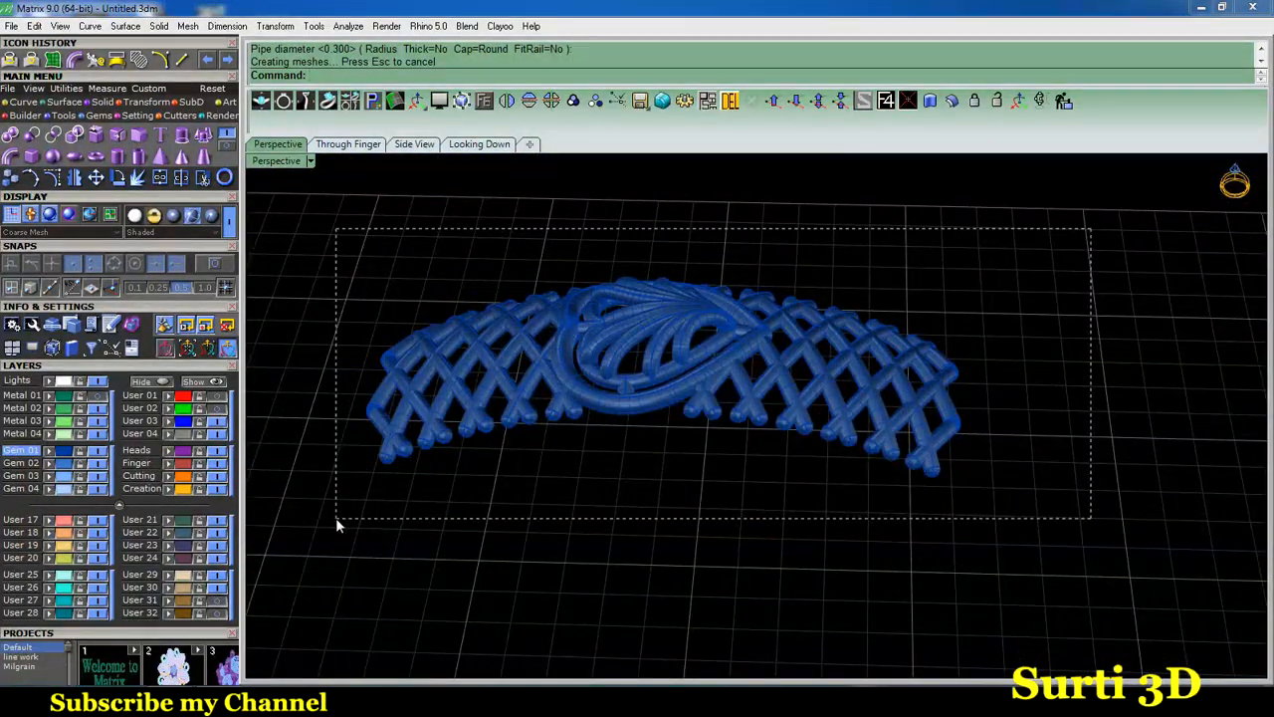
pyautogui.moveTo(756, 350); pyautogui.dragTo(648, 468, button='right')
pyautogui.scroll(5, 703, 310)
pyautogui.moveTo(703, 309); pyautogui.dragTo(815, 328, button='right')
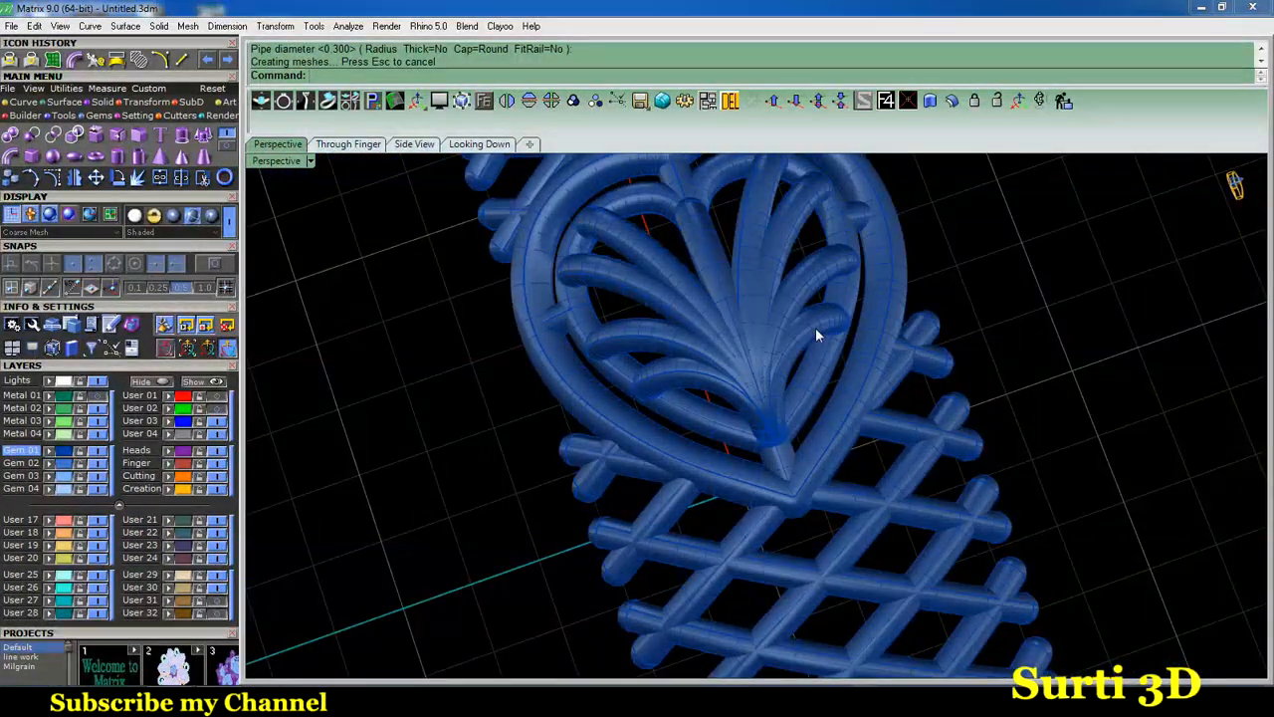
pyautogui.click(815, 324)
pyautogui.keyDown('shift'); pyautogui.click(787, 248); pyautogui.keyUp('shift')
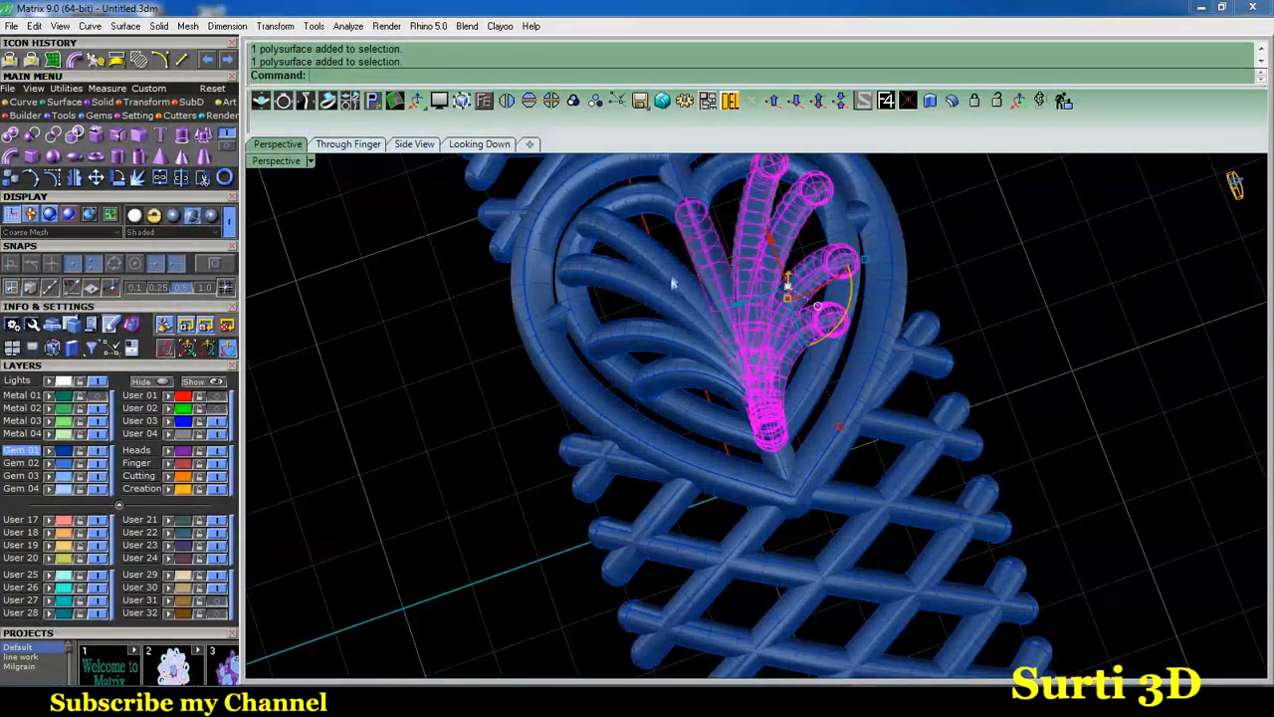
pyautogui.moveTo(673, 366); pyautogui.dragTo(697, 384, button='right')
pyautogui.moveTo(644, 300); pyautogui.dragTo(643, 367, button='right')
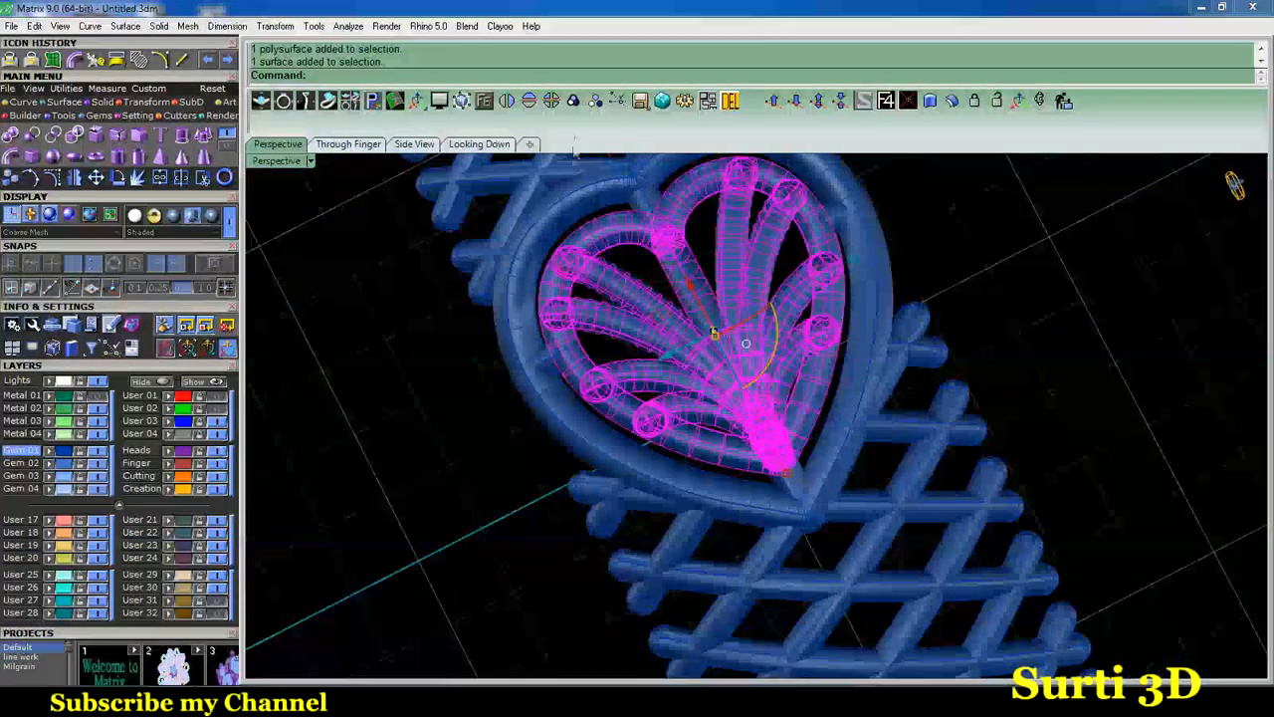
pyautogui.moveTo(517, 435); pyautogui.dragTo(468, 423, button='right')
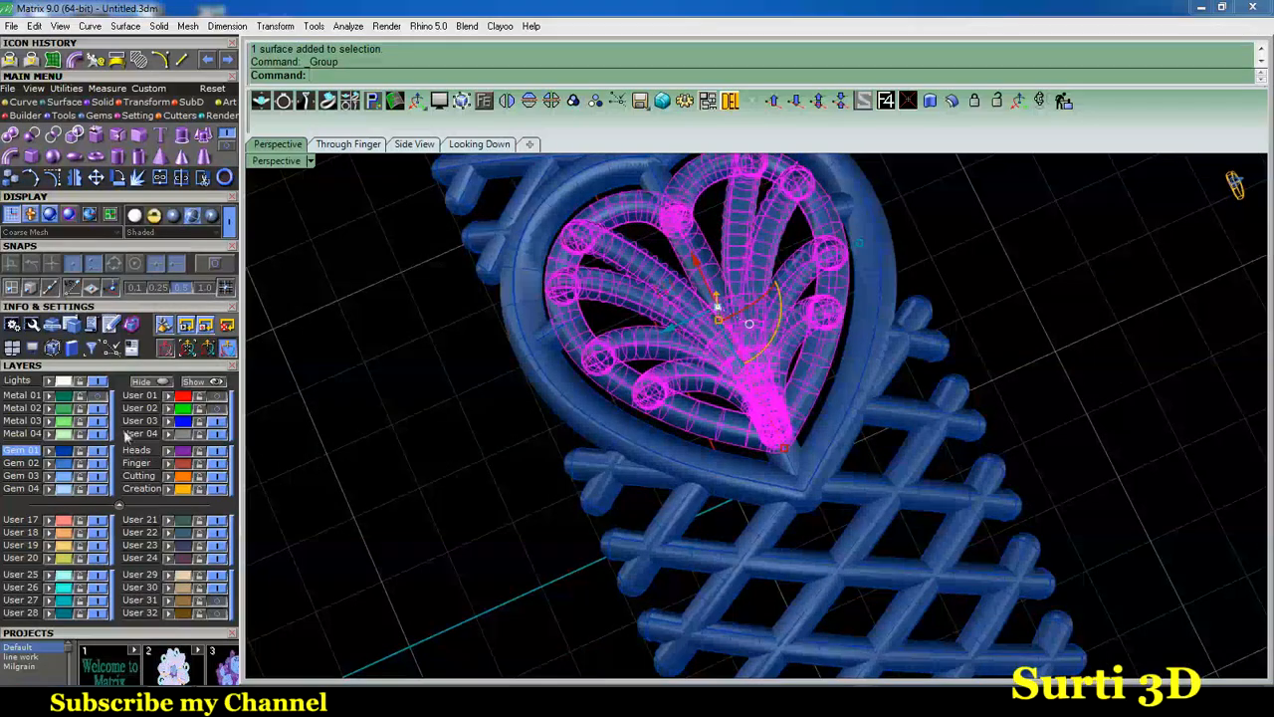
pyautogui.click(50, 491)
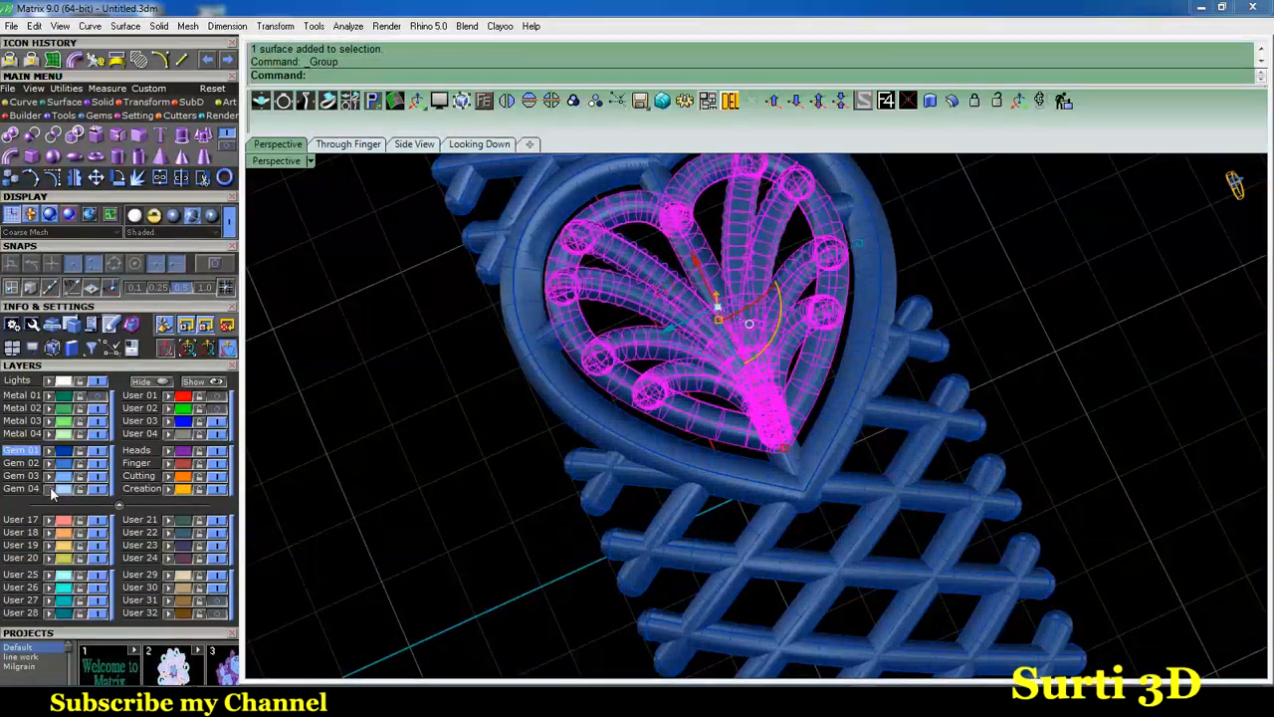
# Polar array the whole lattice and heart section around the origin in the Through Finger view, filling 360 degrees.
pyautogui.moveTo(411, 487); pyautogui.dragTo(647, 398, button='right')
pyautogui.scroll(-3, 642, 518)
pyautogui.moveTo(642, 518); pyautogui.dragTo(813, 483, button='right')
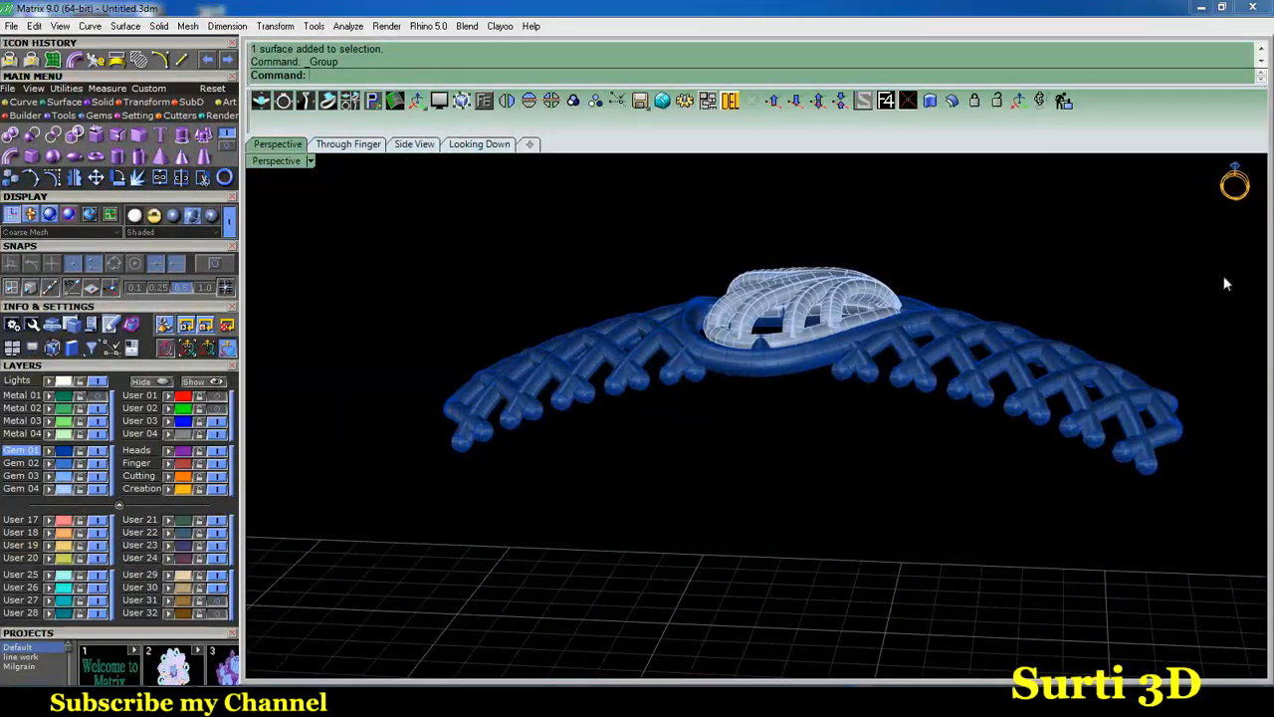
pyautogui.moveTo(425, 570); pyautogui.dragTo(428, 567)
pyautogui.moveTo(572, 518); pyautogui.dragTo(547, 530, button='right')
pyautogui.click(146, 102)
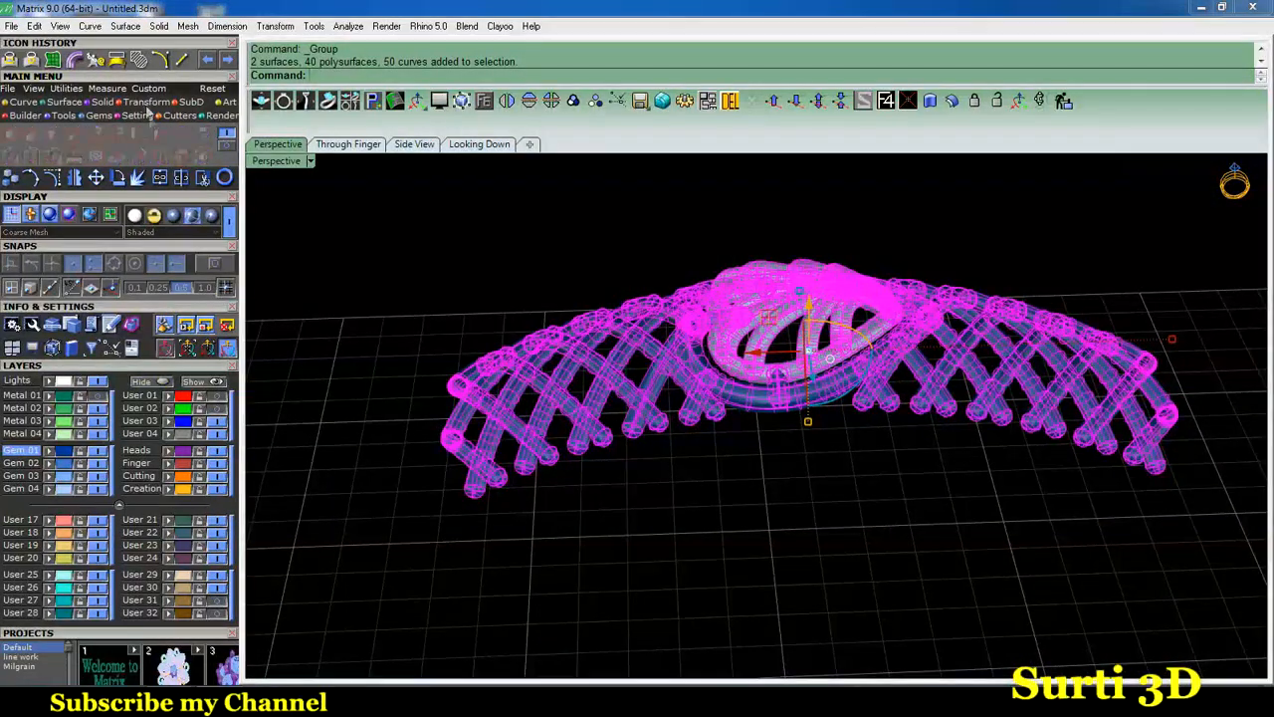
pyautogui.click(180, 136)
pyautogui.click(364, 145)
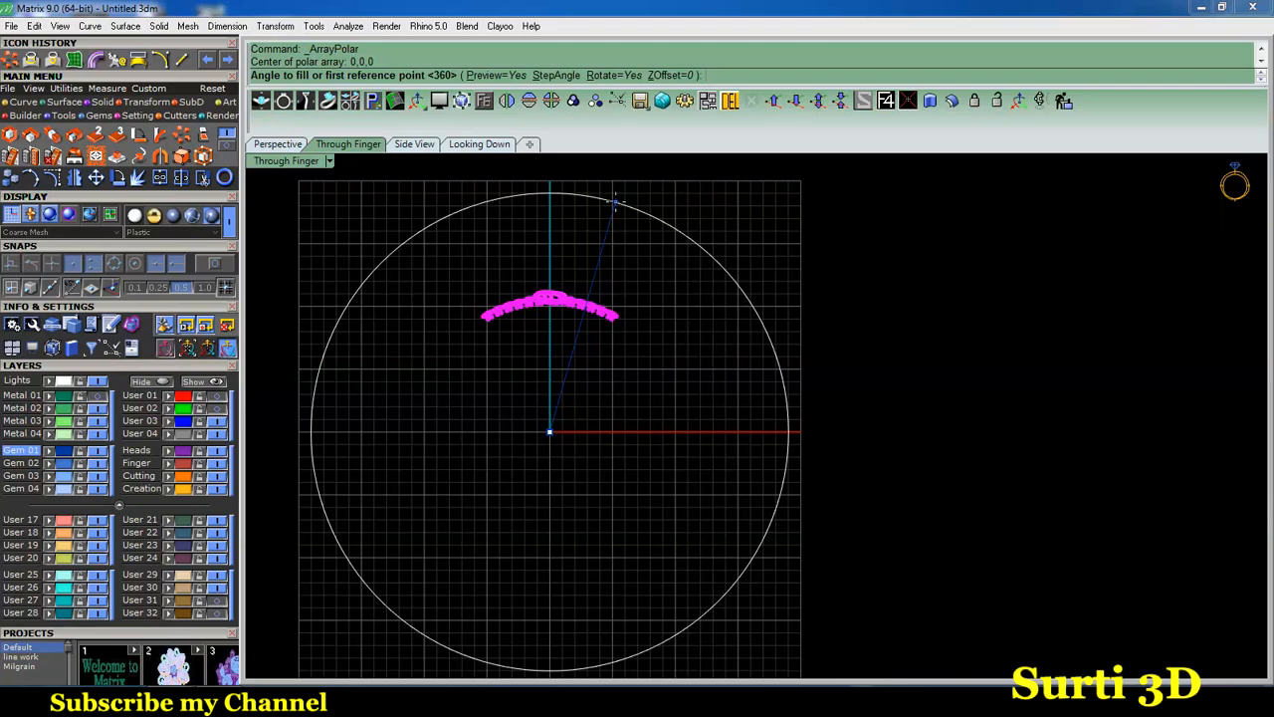
pyautogui.press('Return')
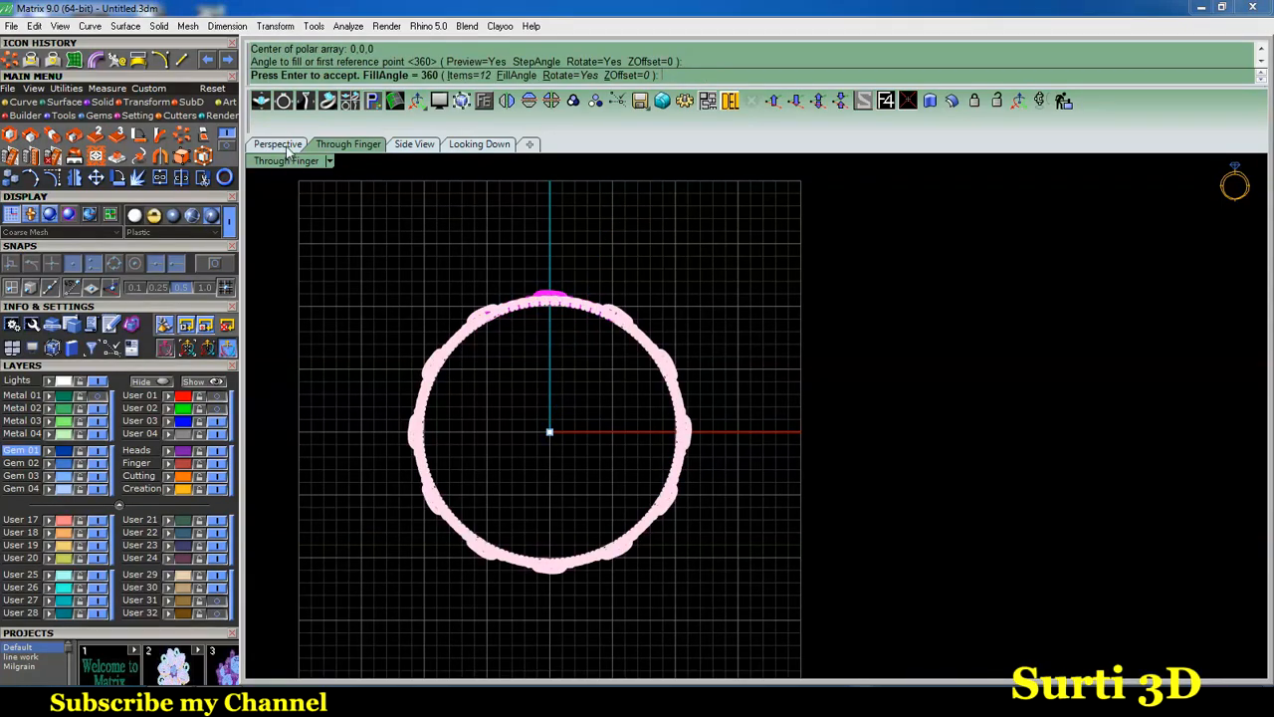
# Set the polar array to 6 items and accept it.
pyautogui.click(287, 150)
pyautogui.moveTo(430, 285)
pyautogui.mouseDown(button='right')
pyautogui.moveTo(465, 293)
pyautogui.moveTo(450, 289)
pyautogui.mouseUp(button='right')
pyautogui.click(460, 75)
pyautogui.write('6')
pyautogui.press('Return')
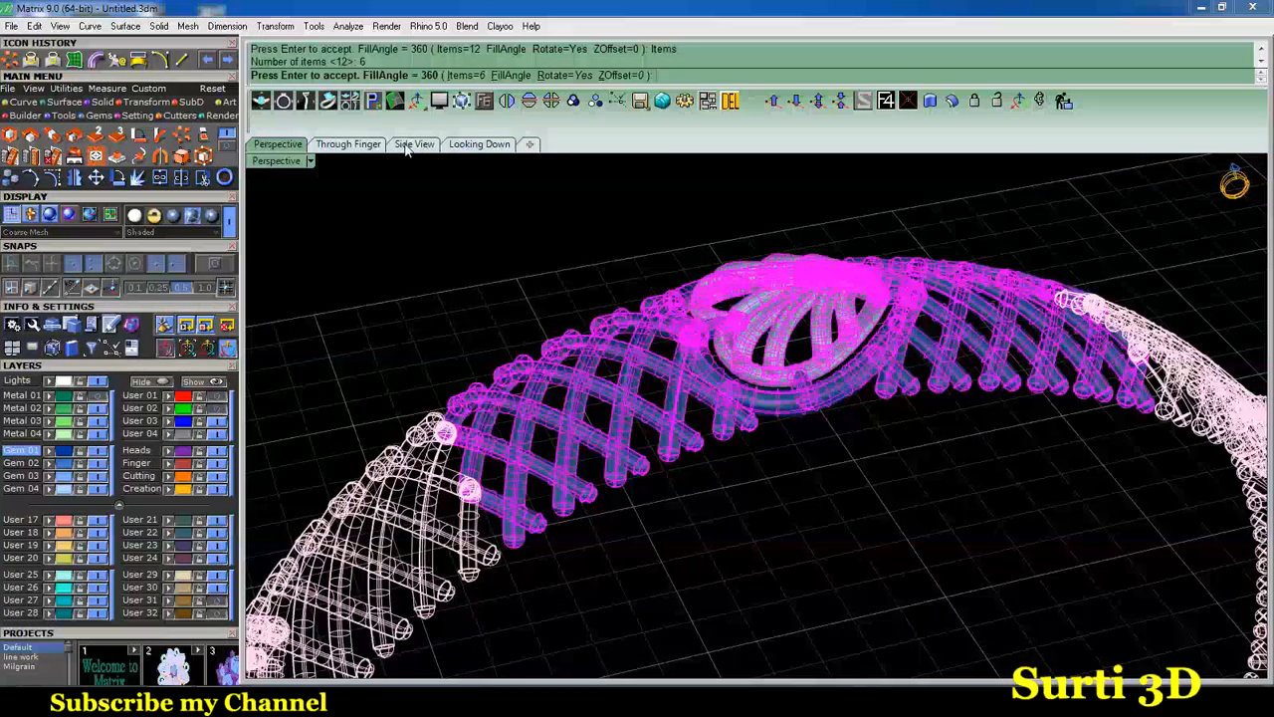
pyautogui.press('Return')
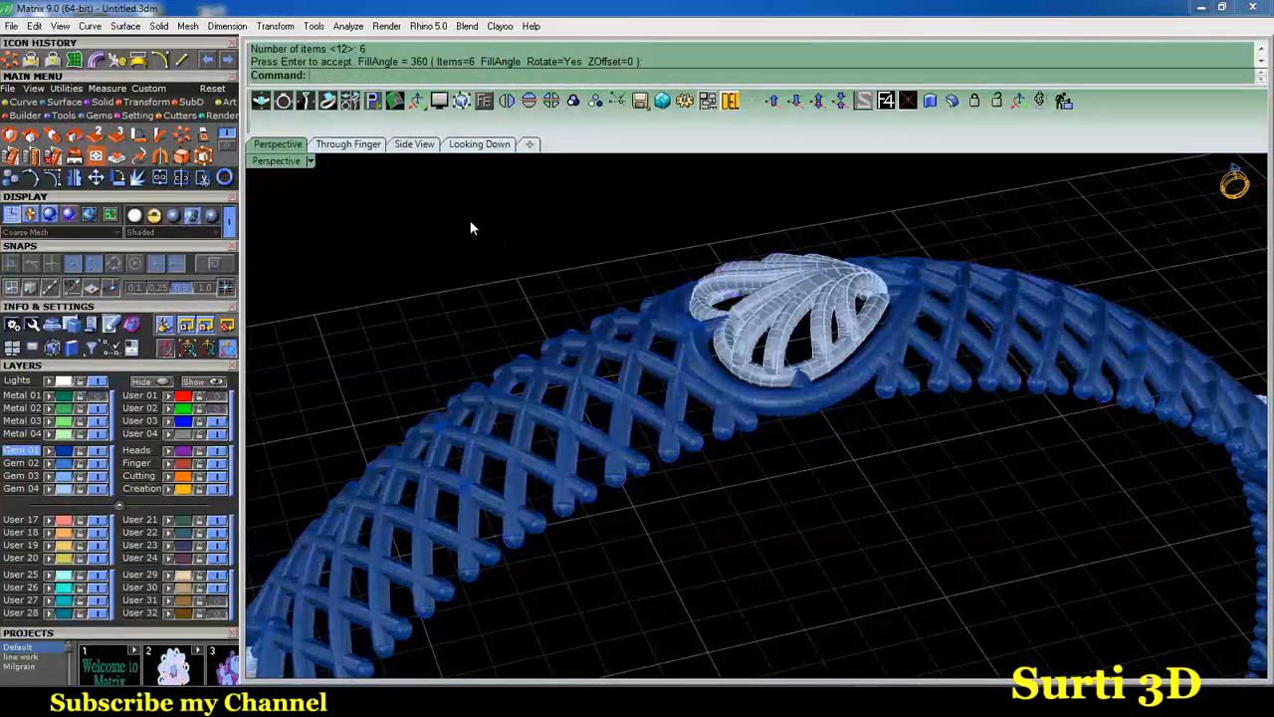
# Turn on the User 01 and User 02 layers with the bangle's side rails and blocks.
pyautogui.moveTo(613, 229); pyautogui.dragTo(886, 460, button='right')
pyautogui.scroll(-6, 886, 468)
pyautogui.moveTo(886, 506); pyautogui.dragTo(866, 450, button='right')
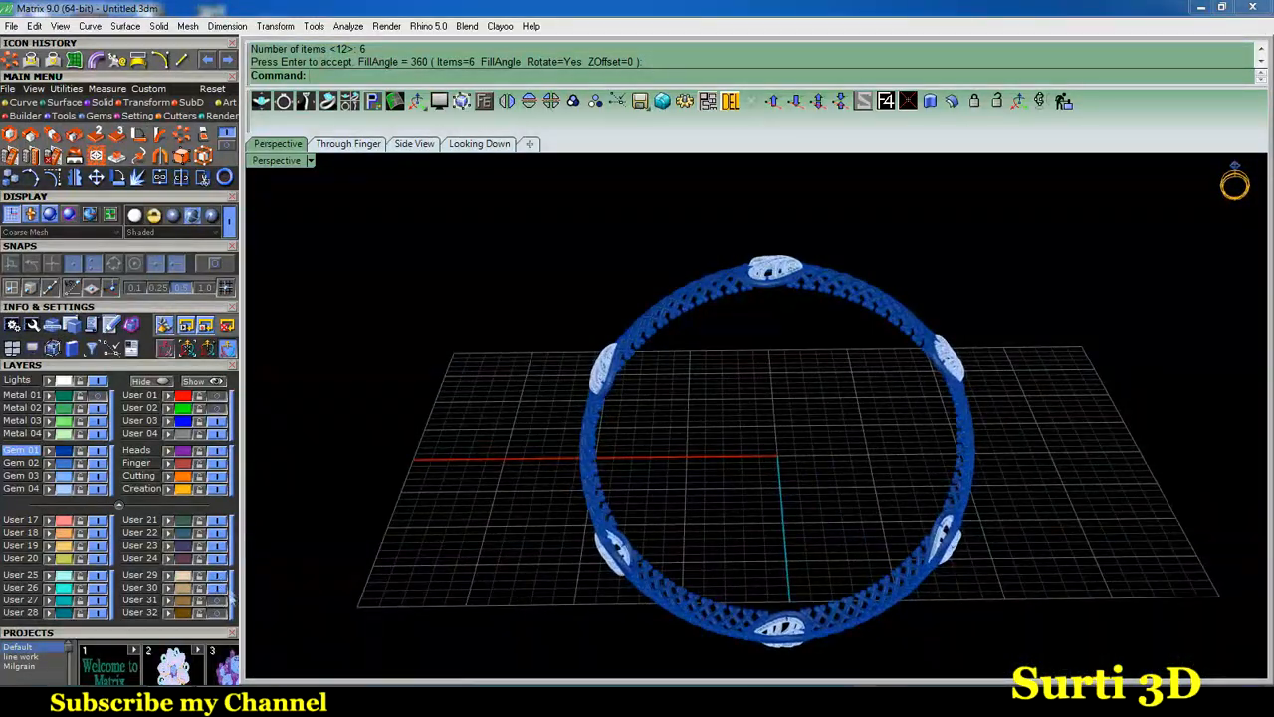
pyautogui.moveTo(411, 505); pyautogui.dragTo(468, 557, button='right')
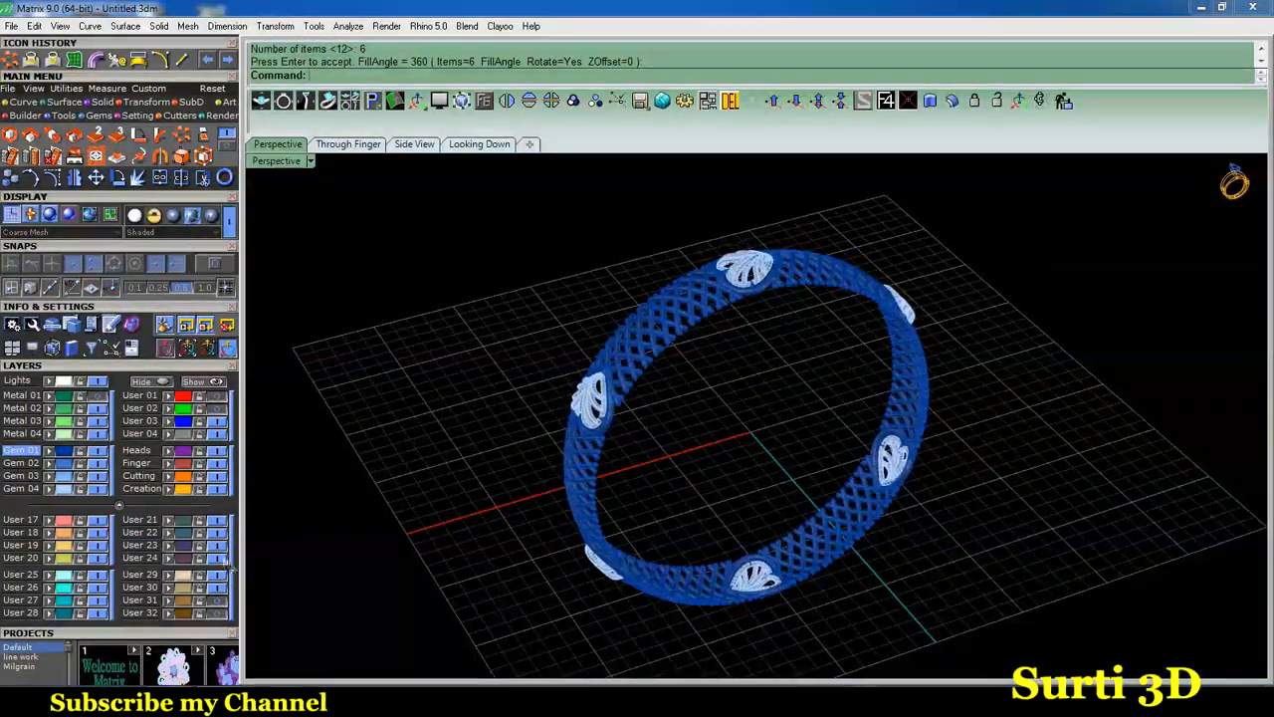
pyautogui.moveTo(359, 518); pyautogui.dragTo(643, 479, button='right')
pyautogui.click(218, 611)
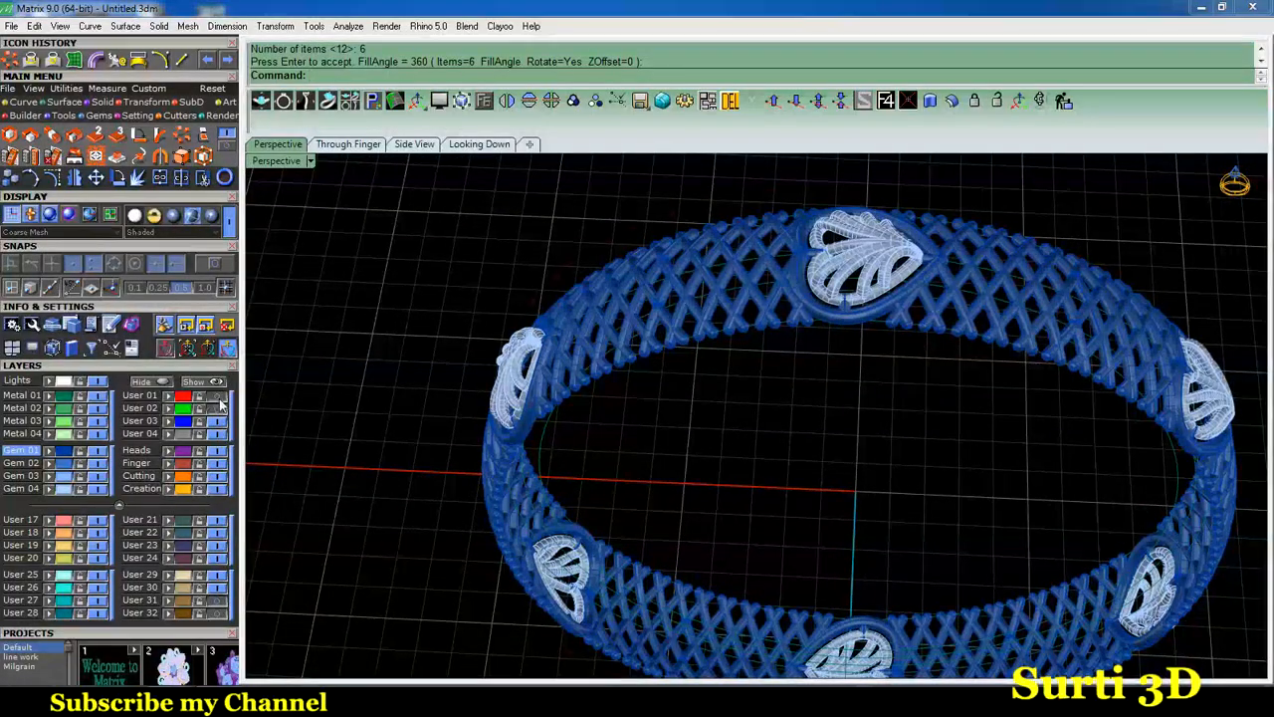
pyautogui.click(218, 396)
pyautogui.click(218, 409)
# Select everything on the User 02 and User 01 layers, group it and recolour it dark grey-green through its layer.
pyautogui.moveTo(424, 357); pyautogui.dragTo(601, 407, button='right')
pyautogui.moveTo(384, 448); pyautogui.dragTo(404, 315, button='right')
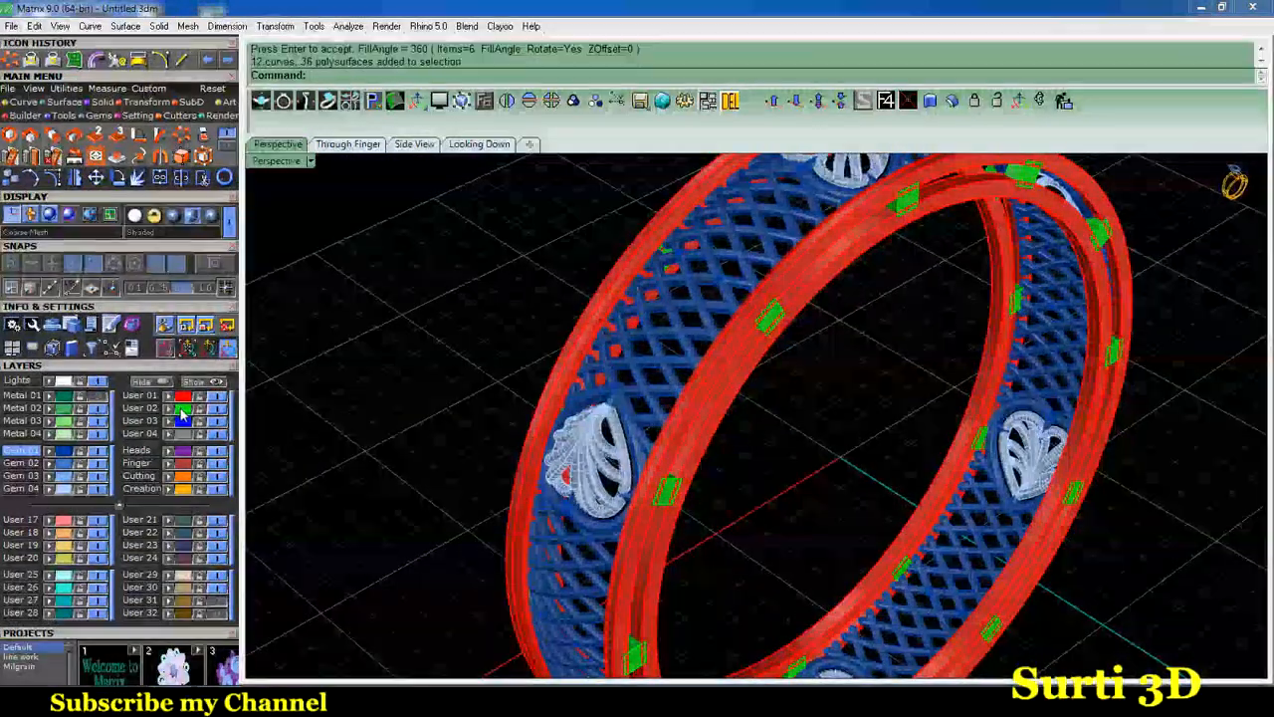
pyautogui.click(183, 409)
pyautogui.click(183, 397)
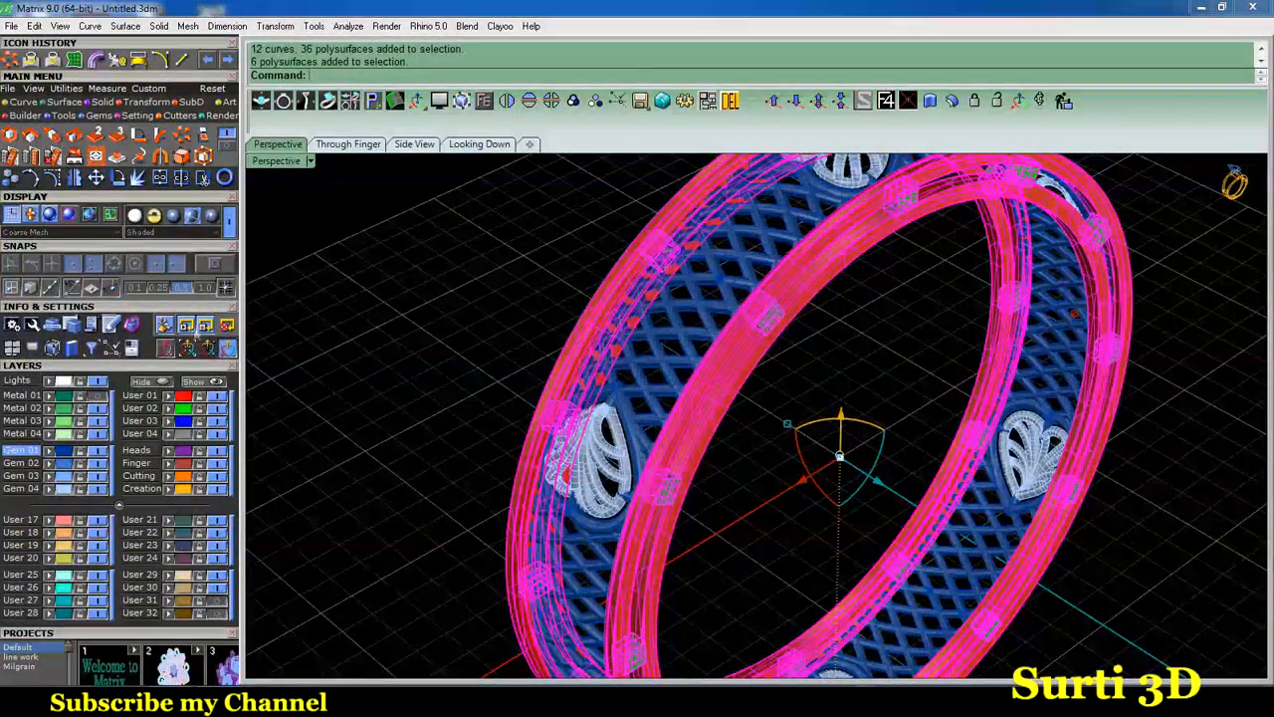
pyautogui.click(455, 435)
pyautogui.moveTo(455, 435); pyautogui.dragTo(619, 389, button='right')
pyautogui.click(14, 104)
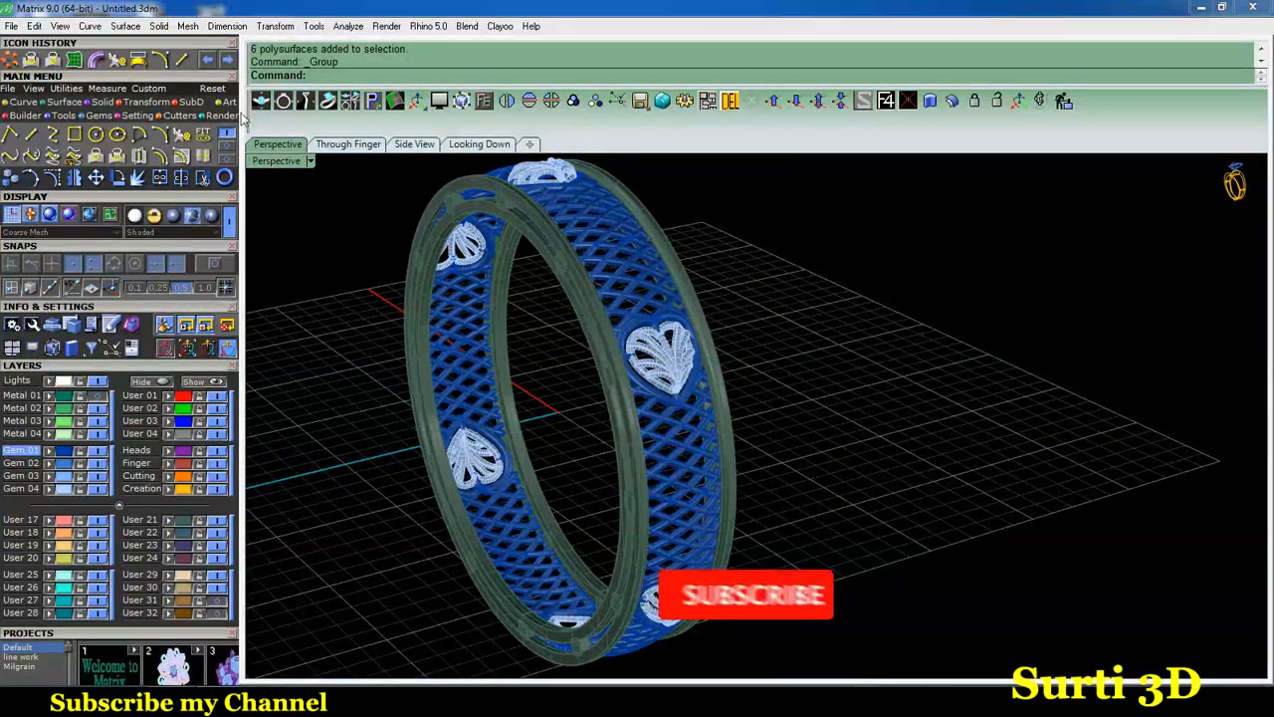
# Open the V-Ray render settings and assign Yellow Gold to the blue lattice on Gem 01 and the grey-green side rails.
pyautogui.click(10, 136)
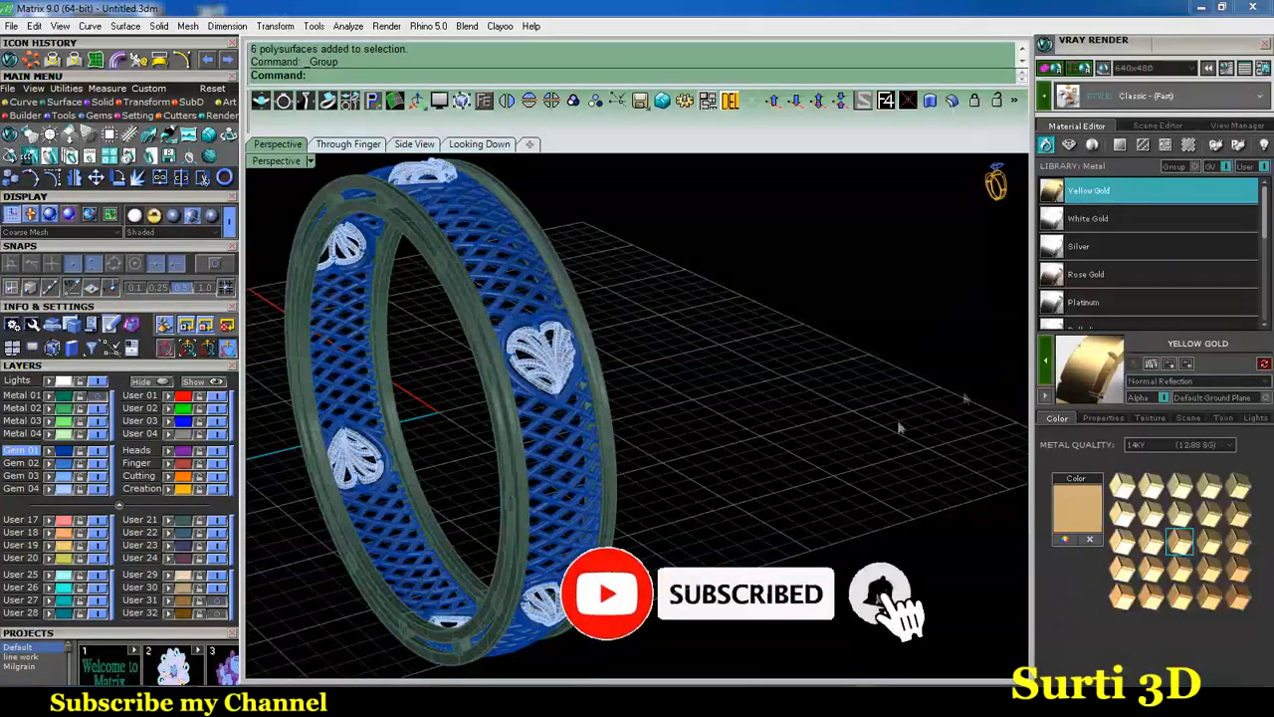
pyautogui.click(62, 453)
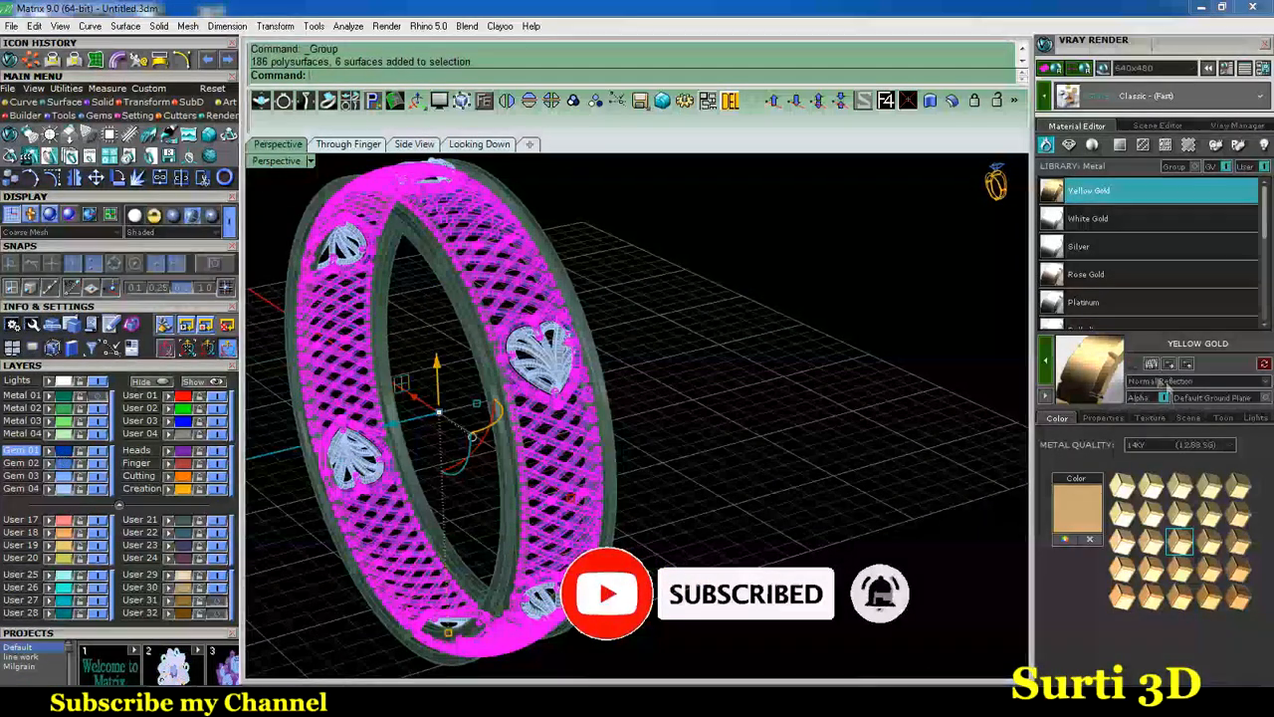
pyautogui.click(1046, 360)
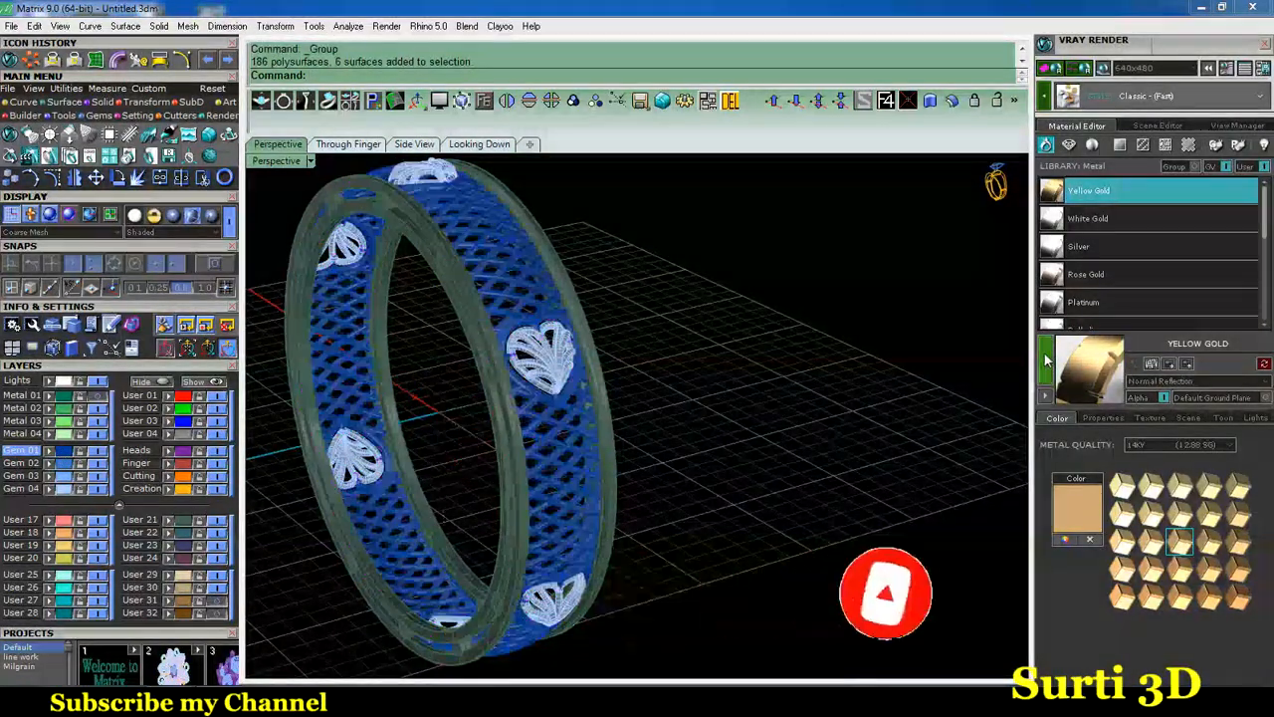
pyautogui.click(183, 521)
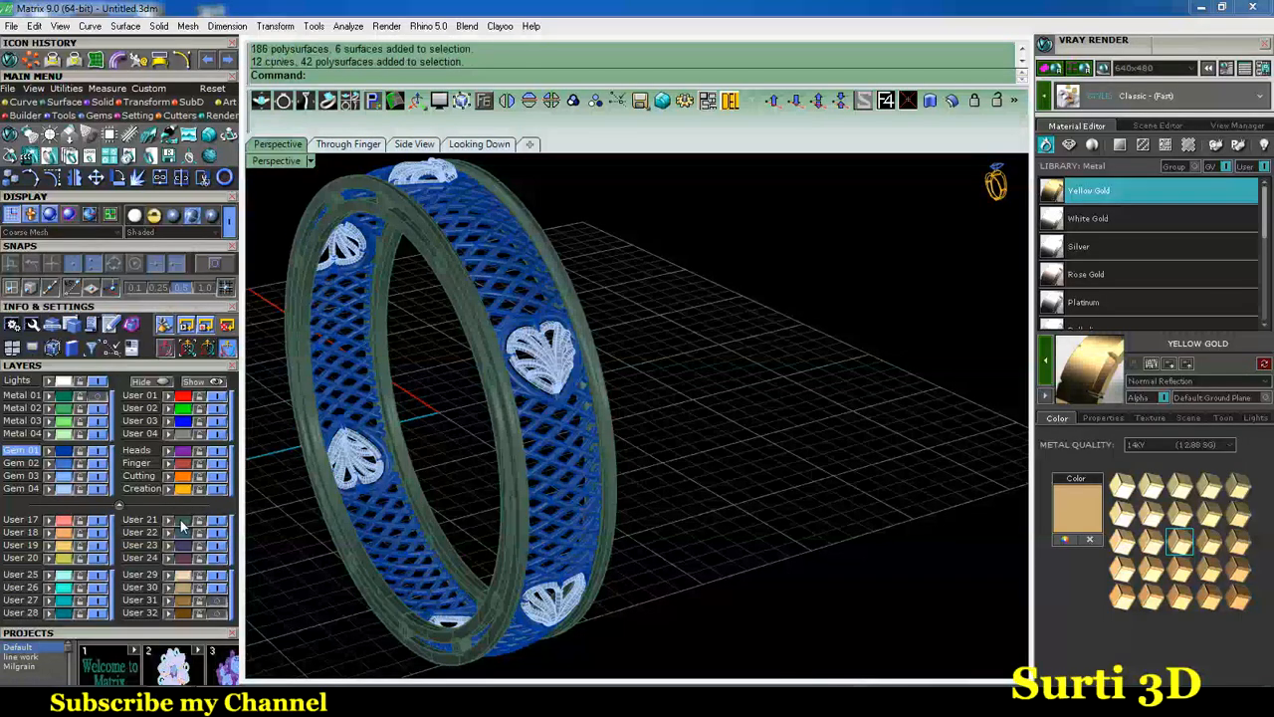
pyautogui.click(1044, 364)
# Select all the heart motifs on the Gem 04 layer and browse the Pearl material library for them.
pyautogui.click(60, 492)
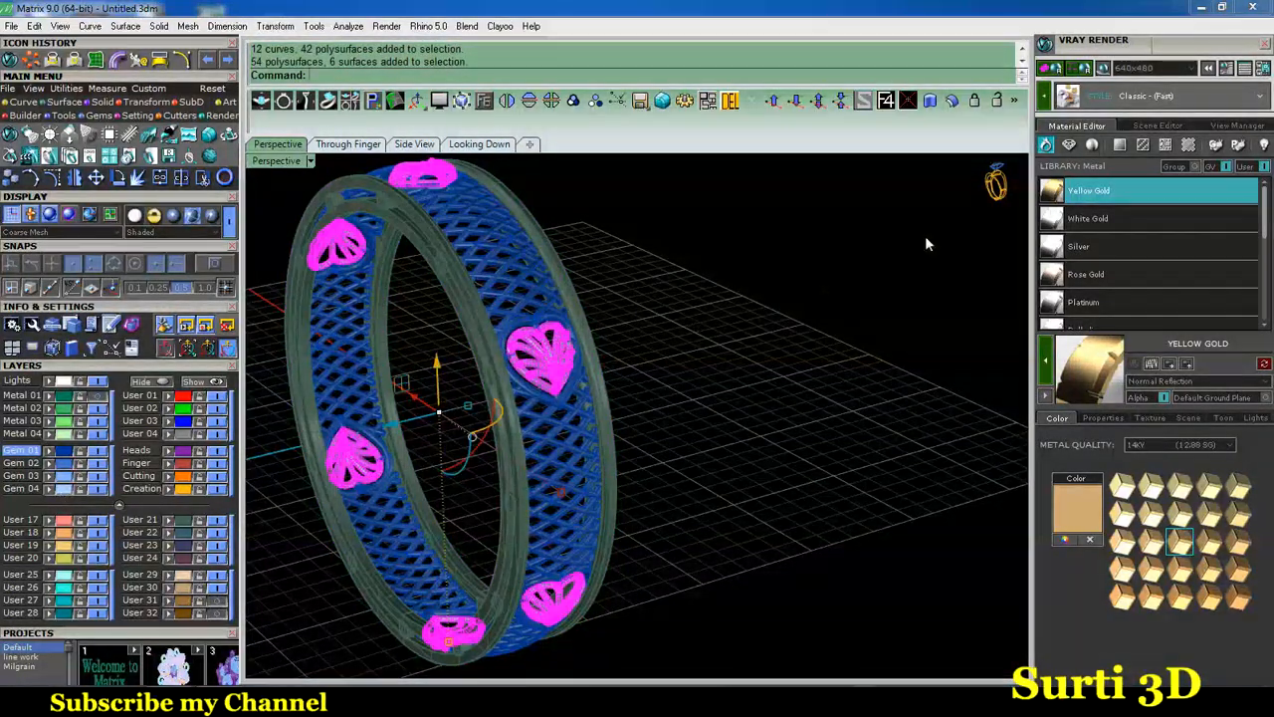
pyautogui.click(1092, 147)
pyautogui.scroll(-1, 1092, 306)
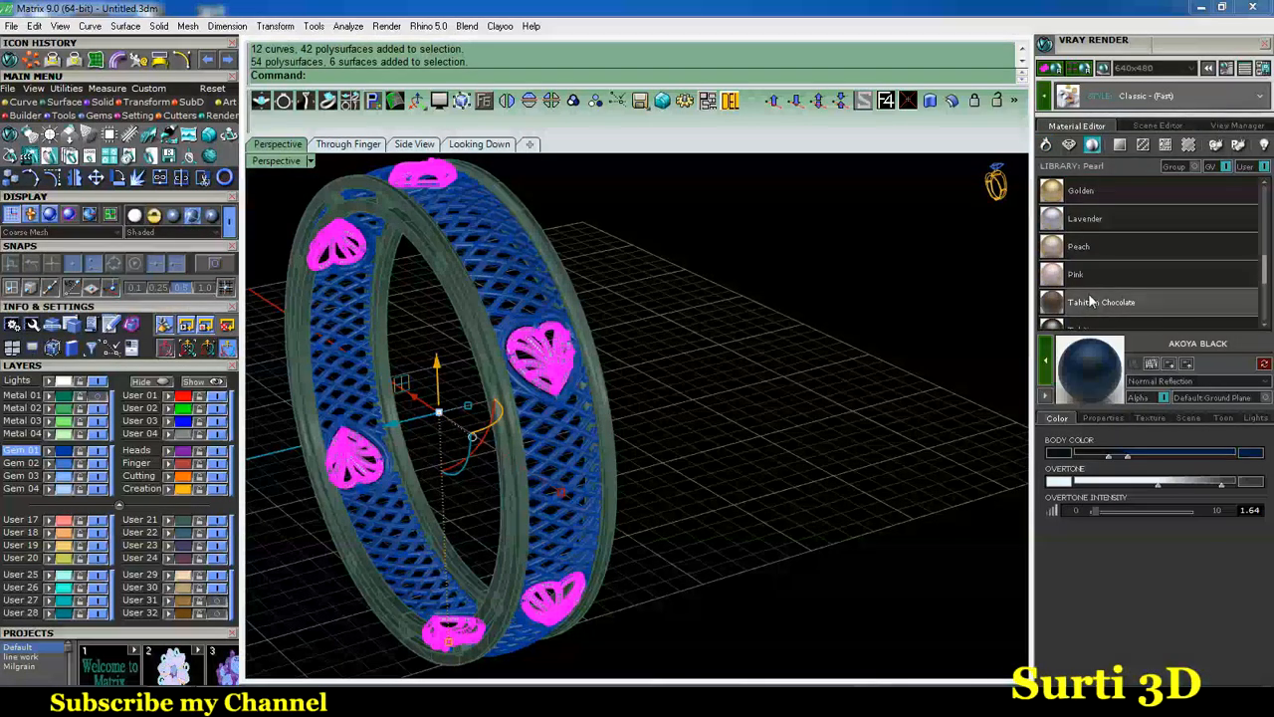